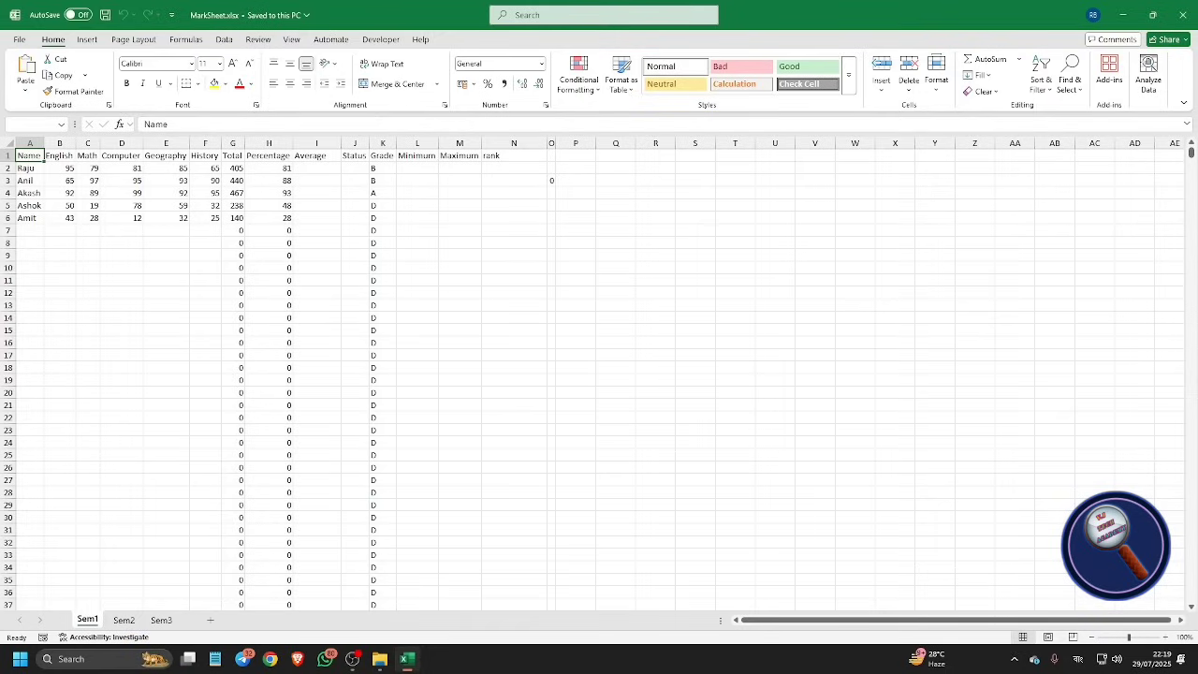
Step: Review the Sem1 subject headings: English, Math, Computer, Geography and History
{"action": "left_click", "coordinate": [59, 155]}
{"action": "left_click", "coordinate": [88, 155]}
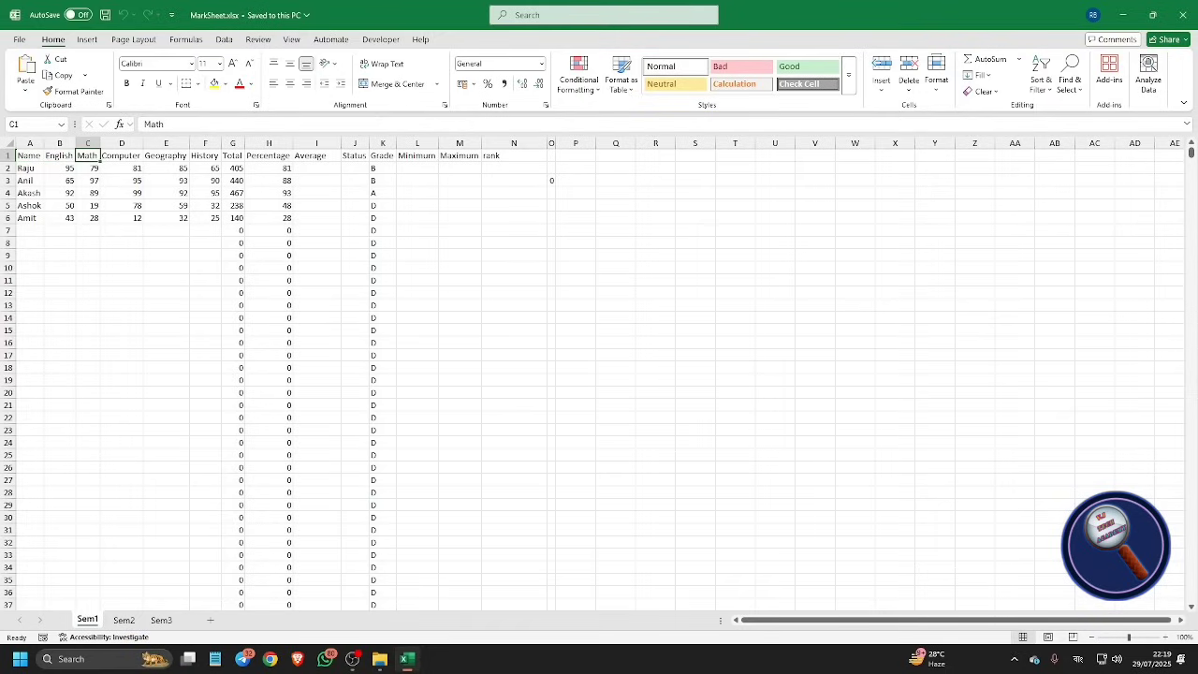
{"action": "left_click", "coordinate": [121, 156]}
{"action": "left_click", "coordinate": [166, 155]}
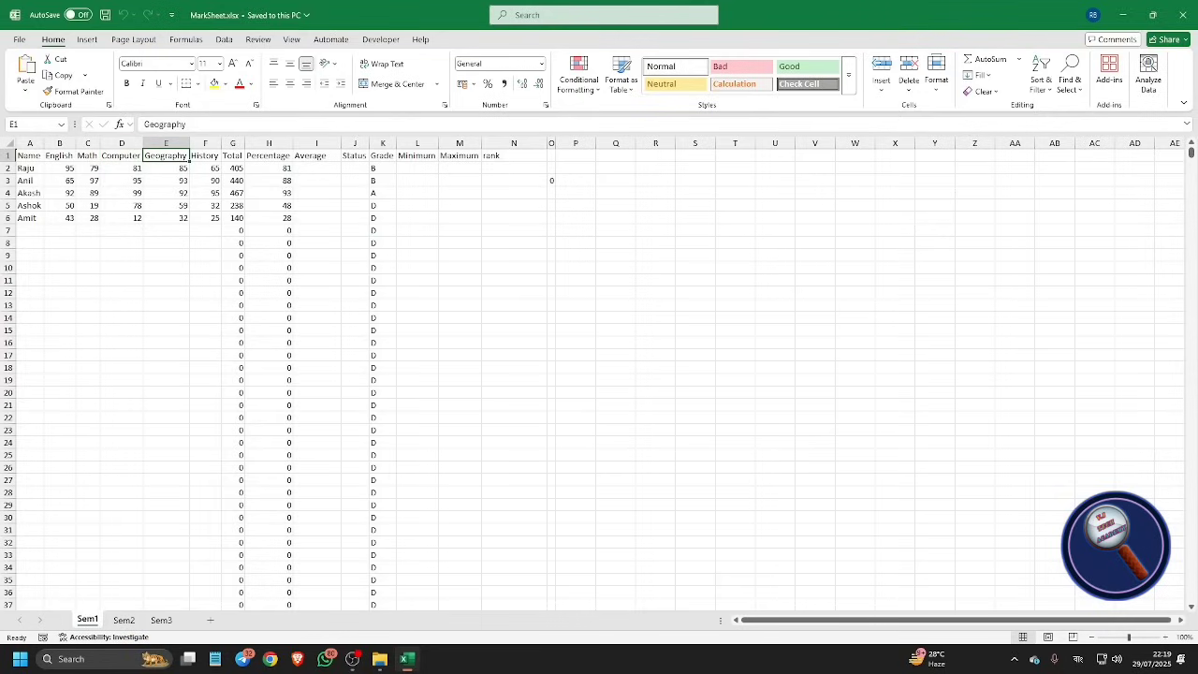
{"action": "left_click", "coordinate": [204, 156]}
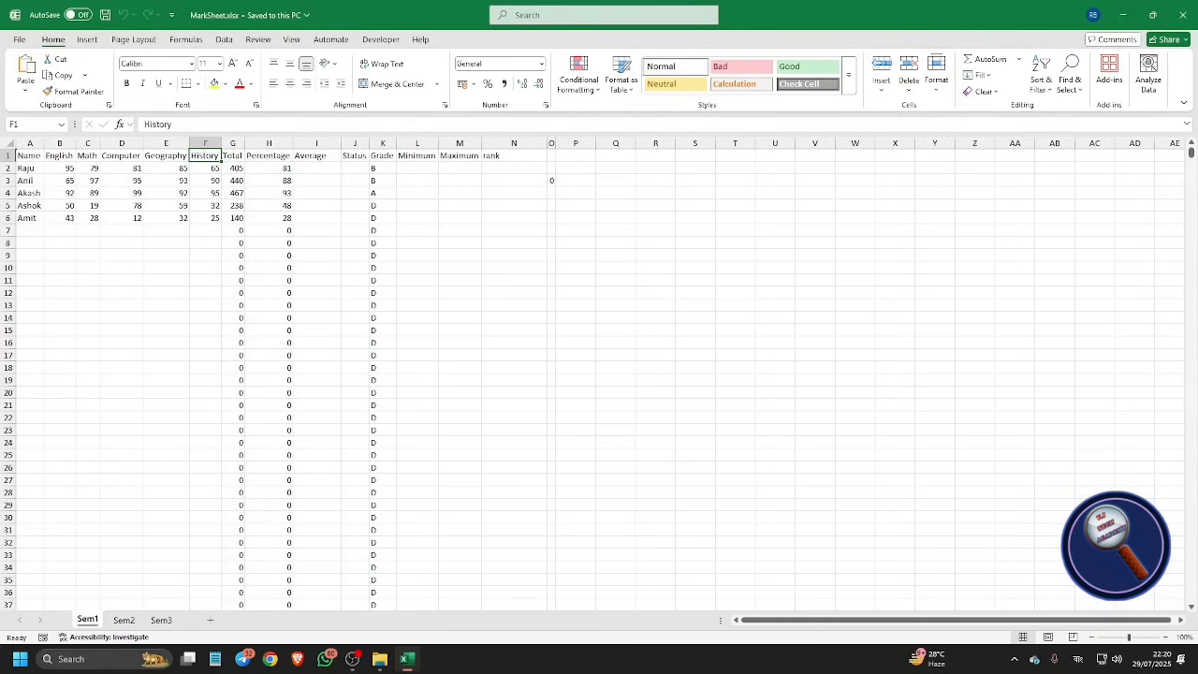
Step: Flip to Sem2 and back to Sem1, then step through Raju's marks in row 2
{"action": "key", "text": "ctrl+Page_Down"}
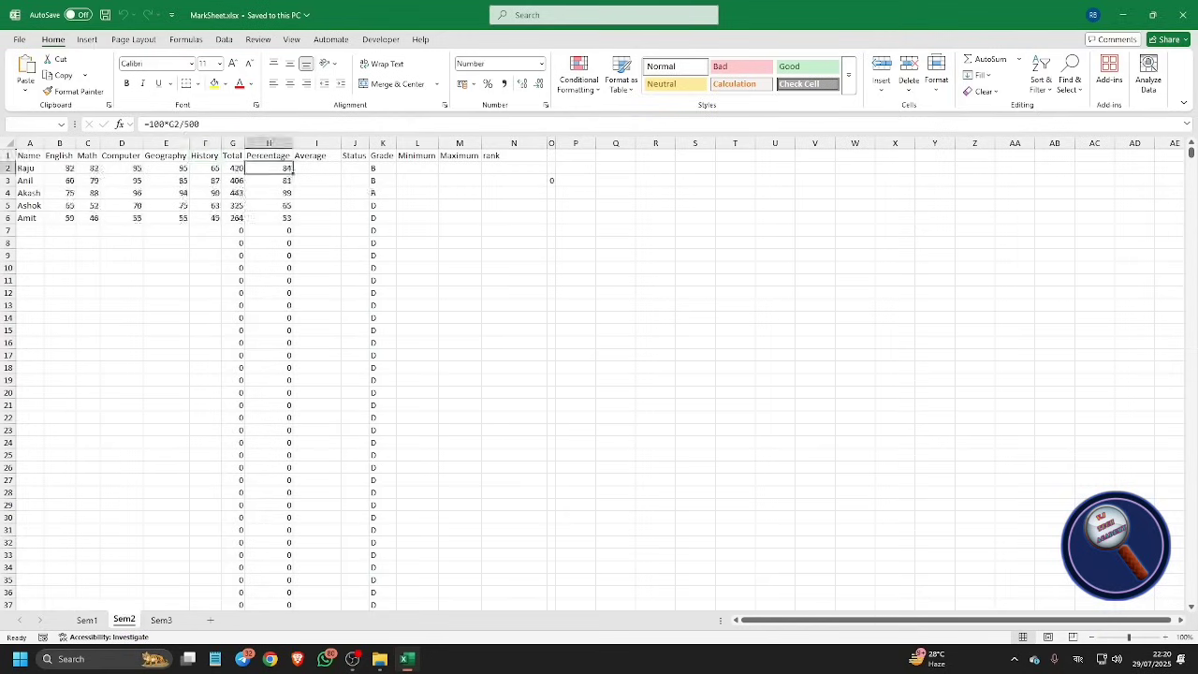
{"action": "key", "text": "ctrl+Page_Up"}
{"action": "key", "text": "Left"}
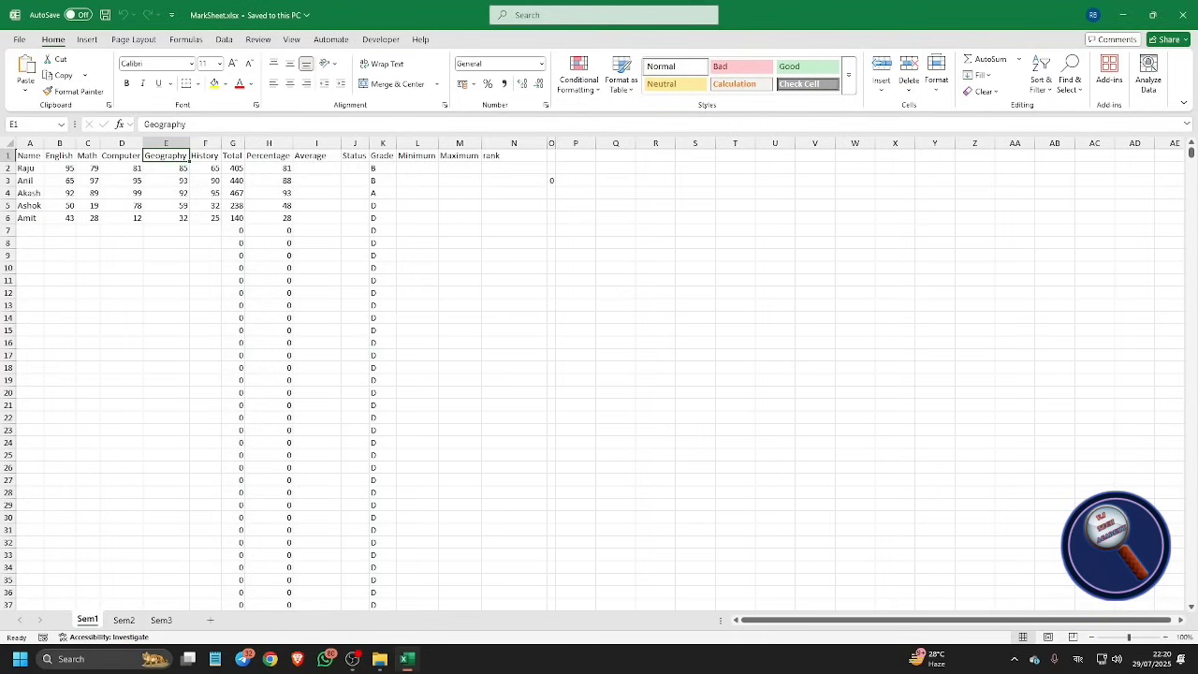
{"action": "key", "text": "Home"}
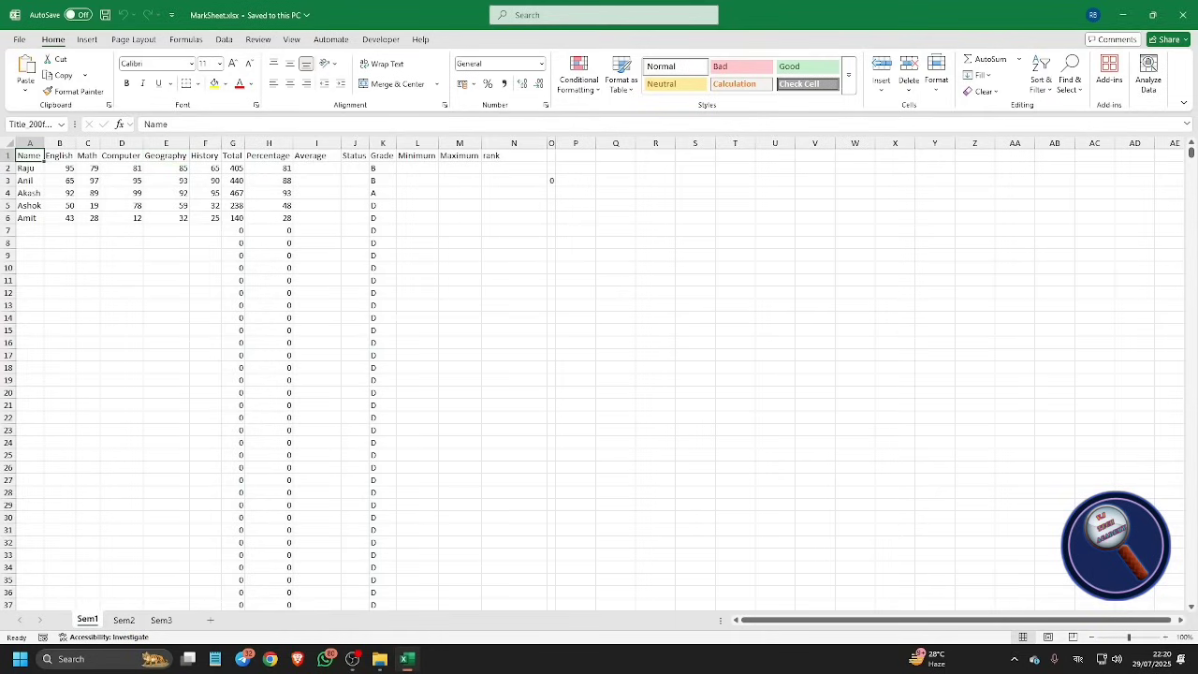
{"action": "key", "text": "Down"}
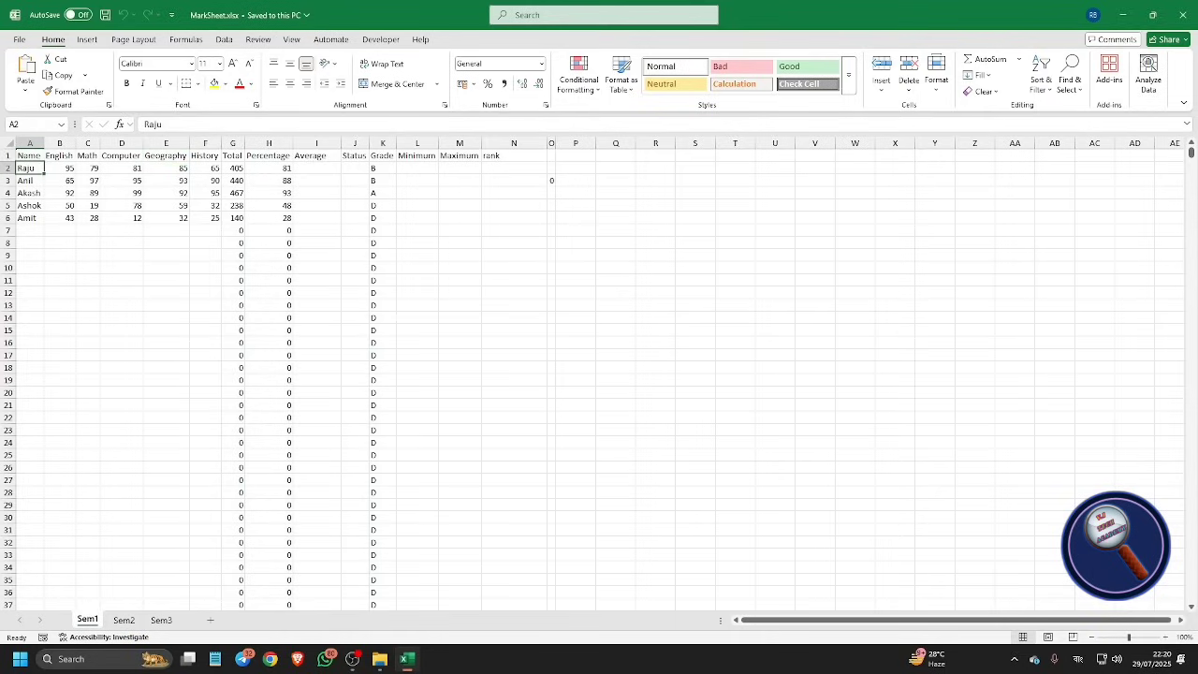
{"action": "key", "text": "Right"}
{"action": "key", "text": "Right"}
{"action": "key", "text": "Right"}
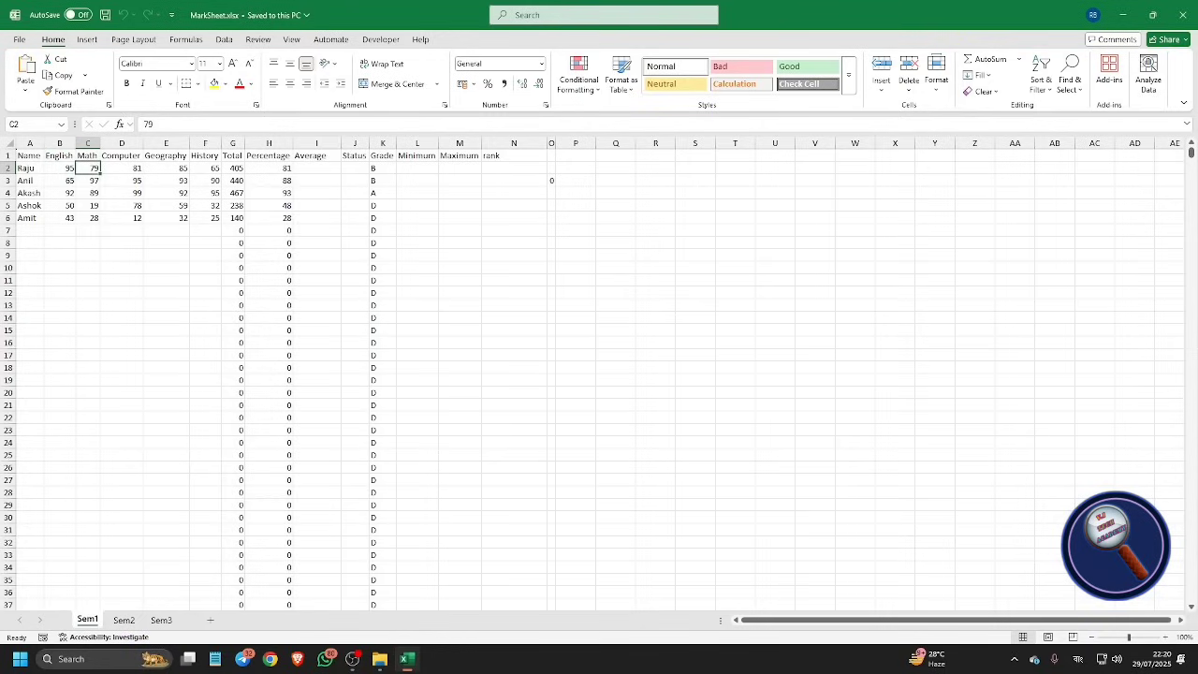
{"action": "key", "text": "Right"}
{"action": "key", "text": "Right"}
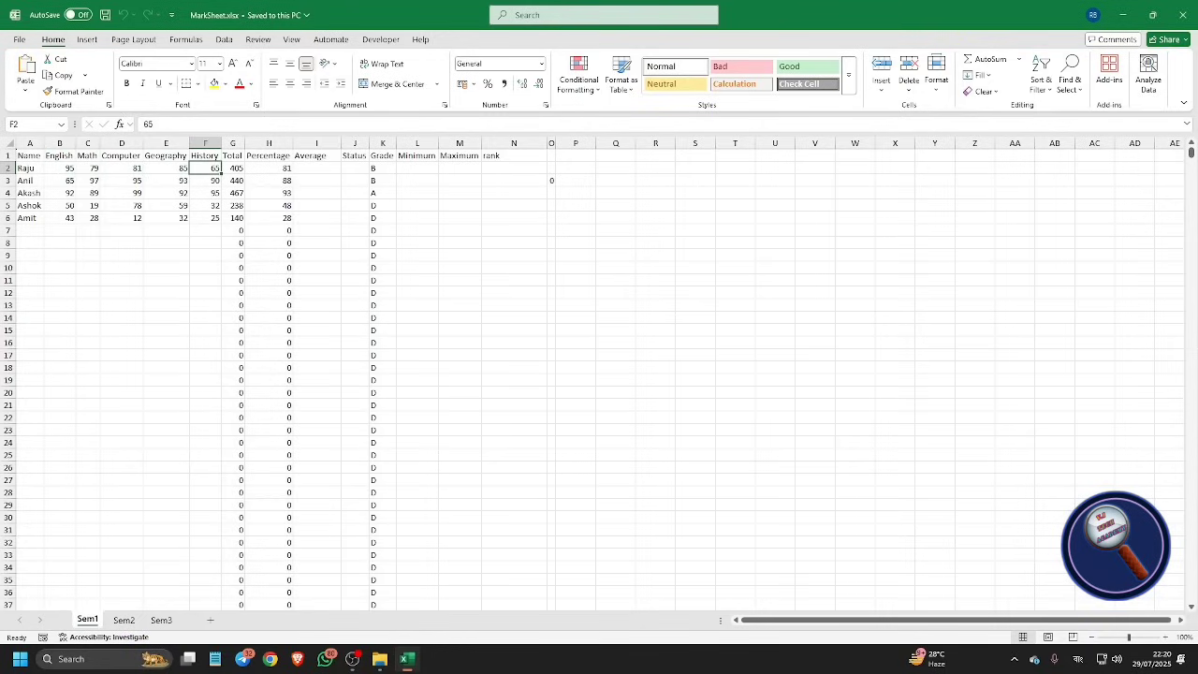
{"action": "key", "text": "Right"}
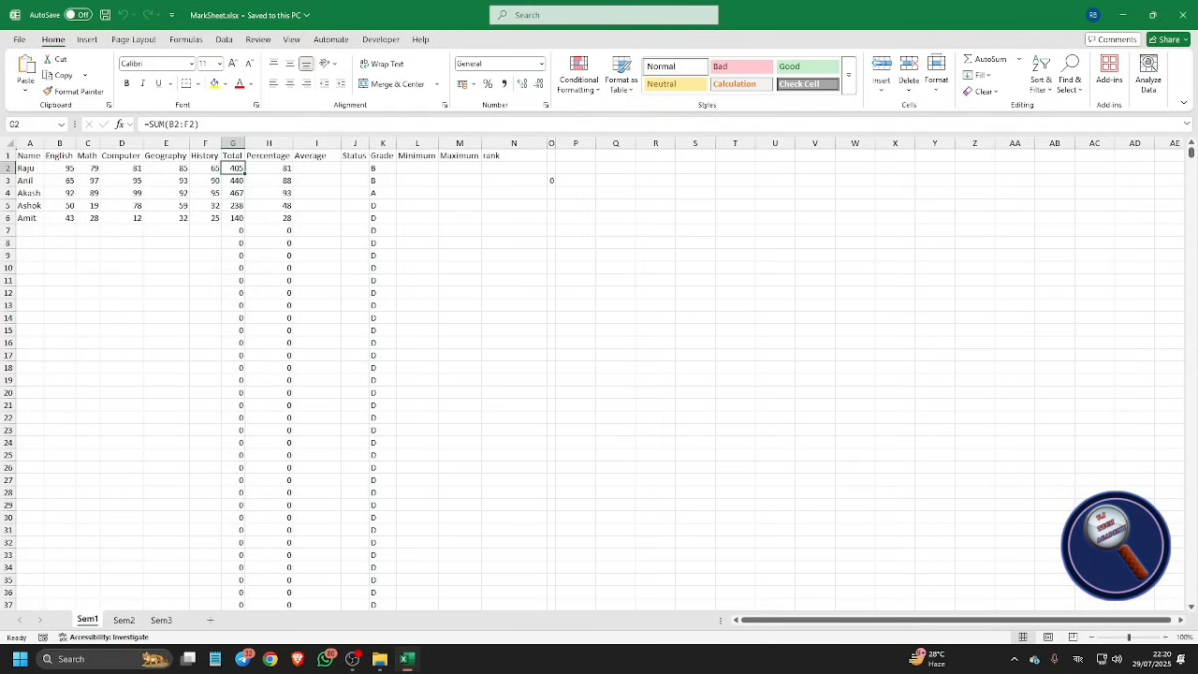
Step: Check where the Sem1 data ends, landing on the last student, Amit
{"action": "key", "text": "ctrl+Down"}
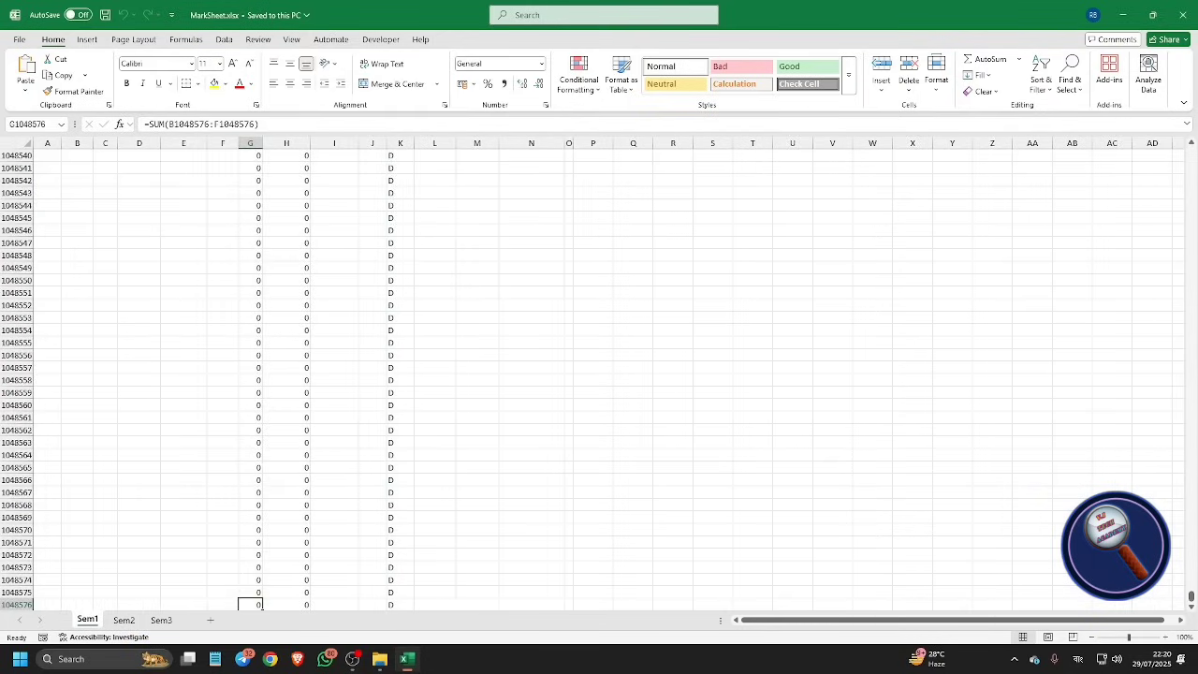
{"action": "key", "text": "ctrl+Left"}
{"action": "key", "text": "ctrl+Up"}
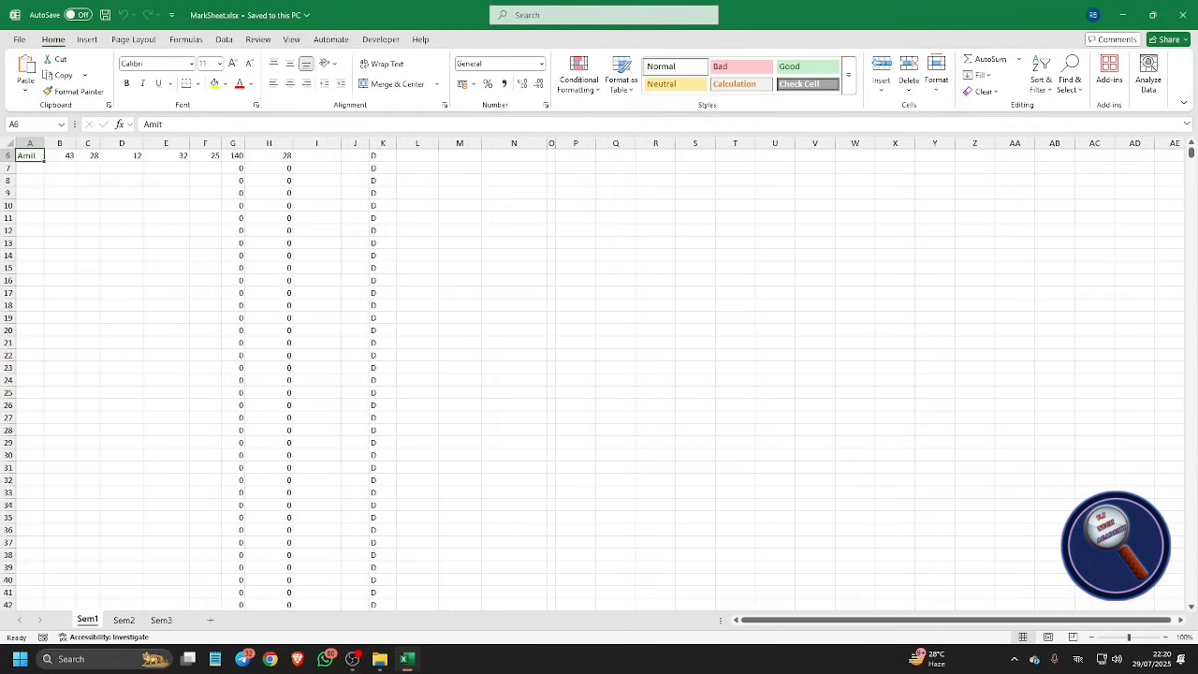
{"action": "key", "text": "ctrl+Down"}
{"action": "key", "text": "ctrl+Up"}
Step: Look over the Sem2 headings and the Sem3 sheet, then insert a new blank worksheet
{"action": "key", "text": "ctrl+Page_Down"}
{"action": "key", "text": "Up"}
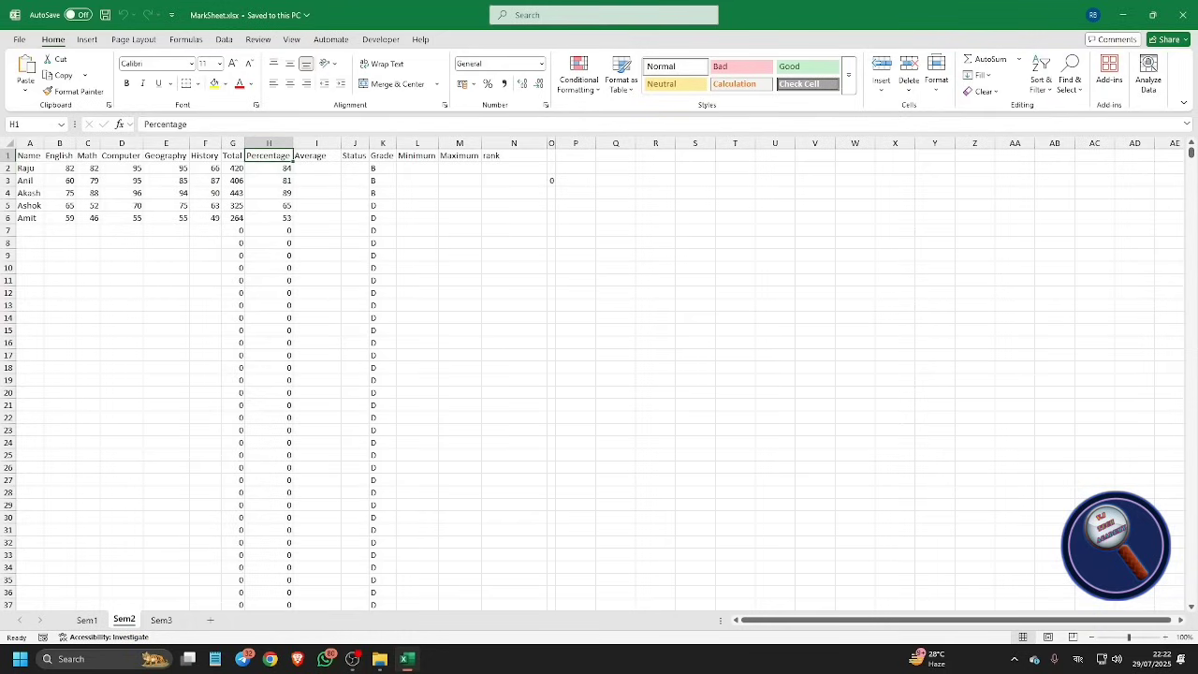
{"action": "key", "text": "Home"}
{"action": "key", "text": "Right"}
{"action": "key", "text": "Right"}
{"action": "key", "text": "Right"}
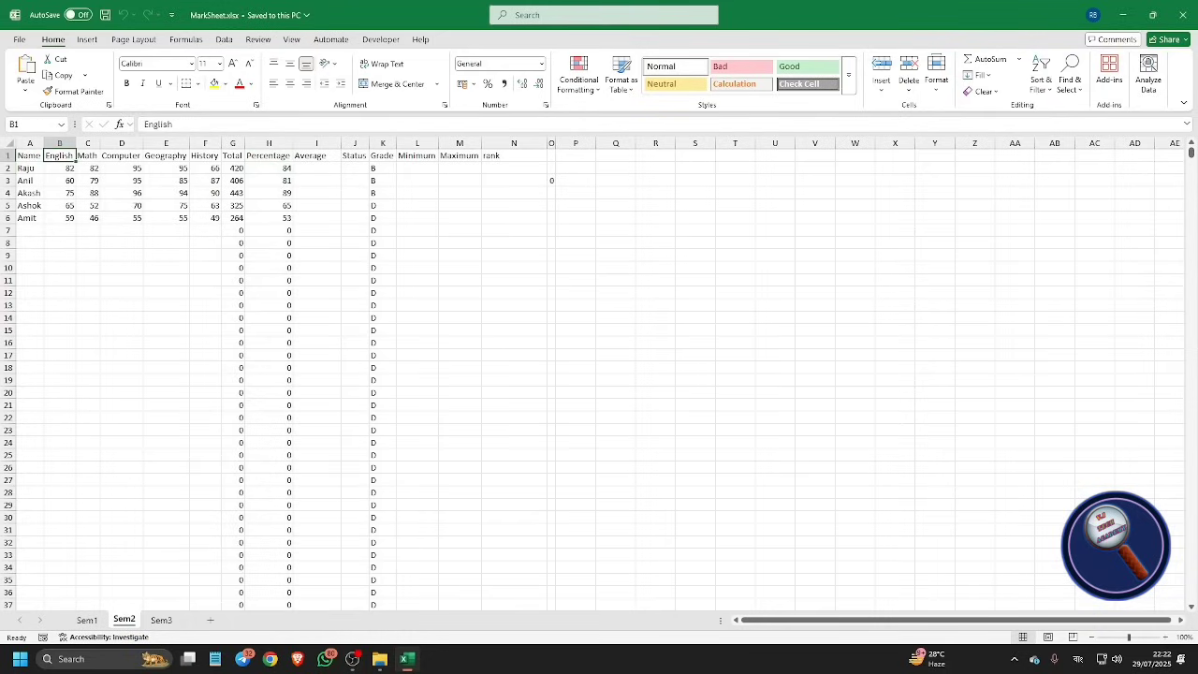
{"action": "key", "text": "Right"}
{"action": "key", "text": "Right"}
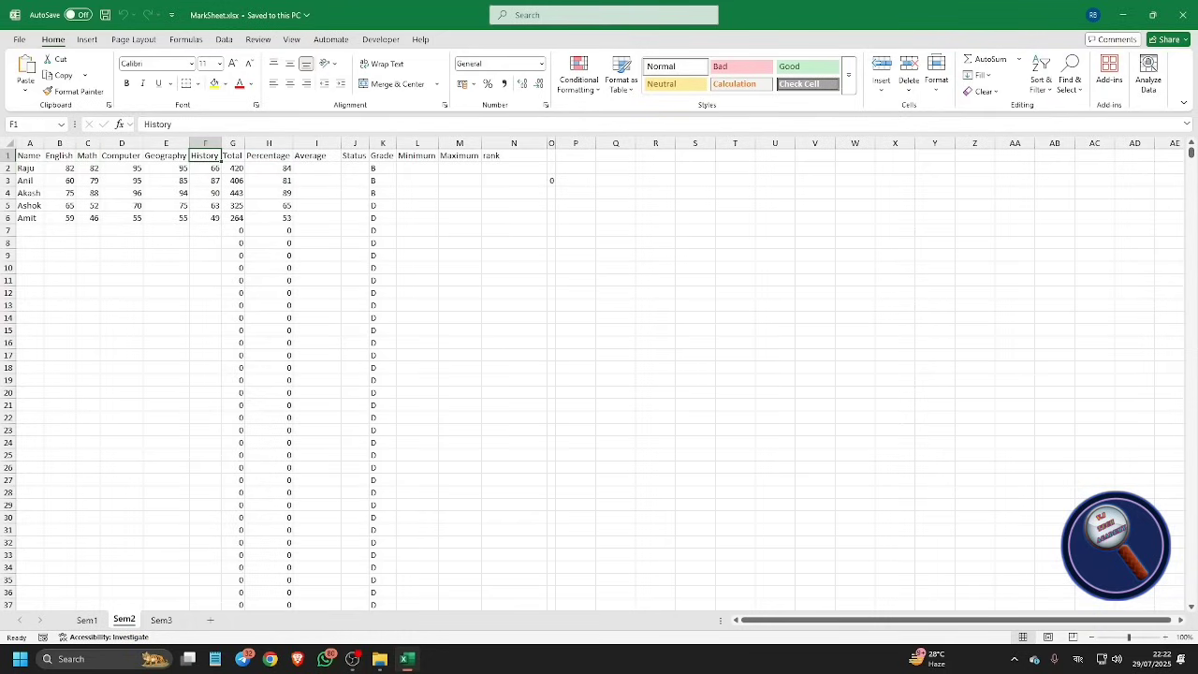
{"action": "key", "text": "ctrl+Page_Down"}
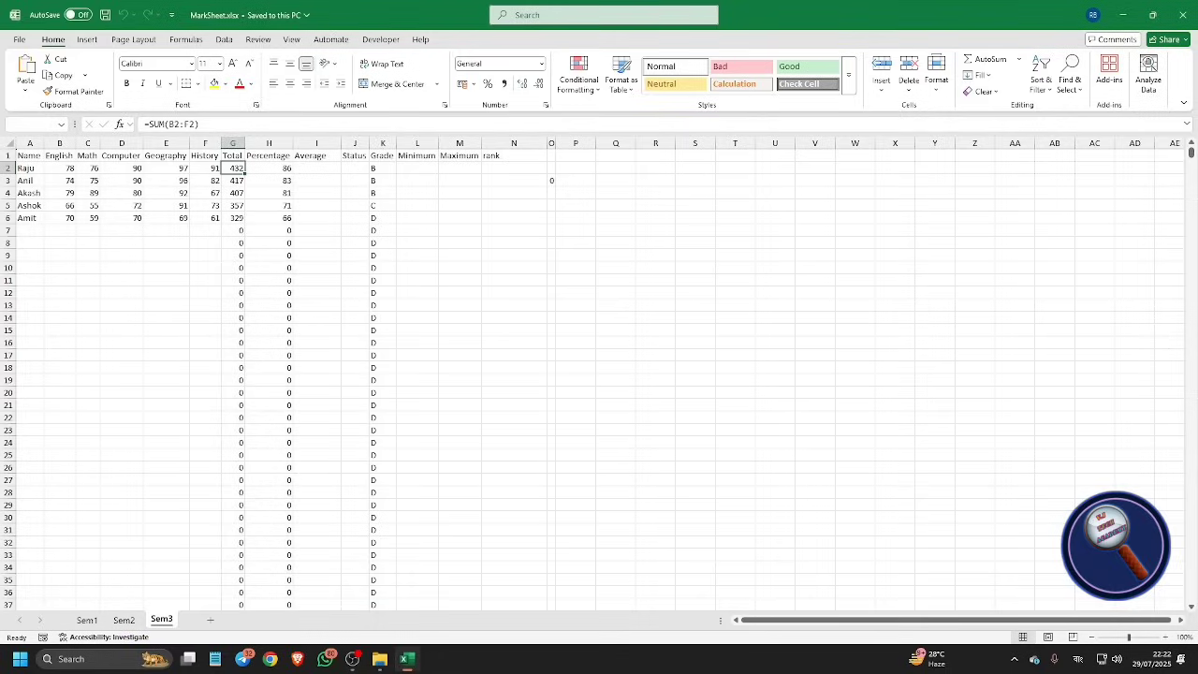
{"action": "key", "text": "shift+F11"}
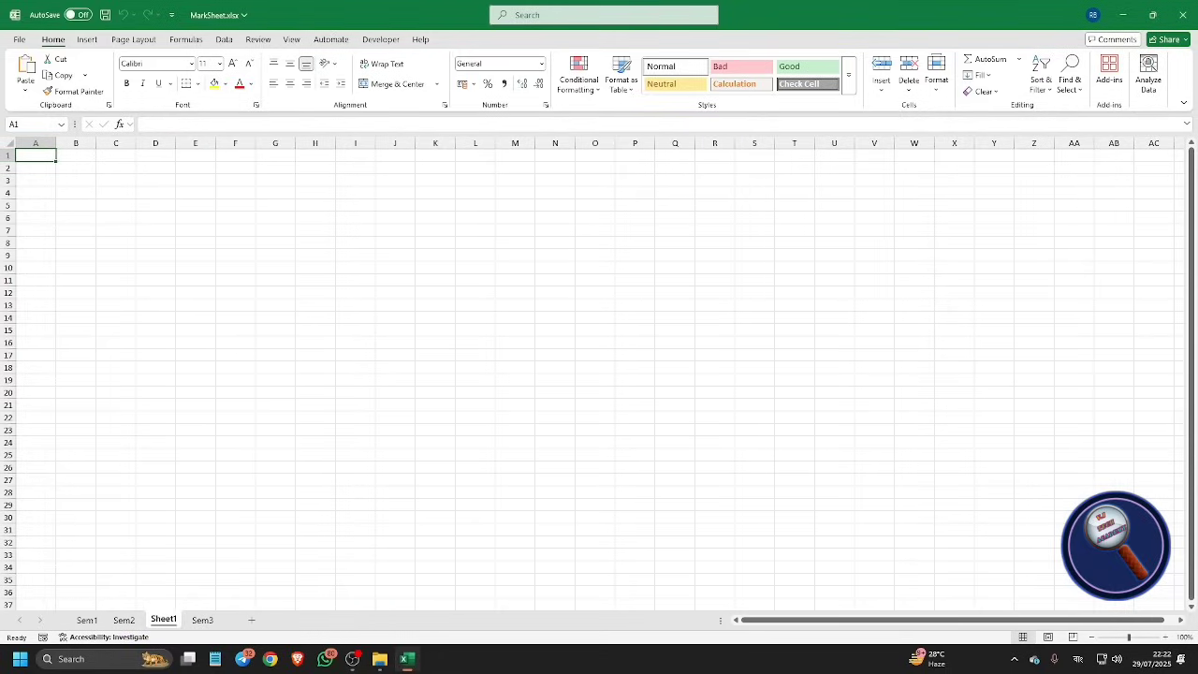
Step: Move the new sheet to the end of the workbook via Move or Copy
{"action": "key", "text": "alt+h"}
{"action": "key", "text": "o"}
{"action": "key", "text": "m"}
{"action": "key", "text": "End"}
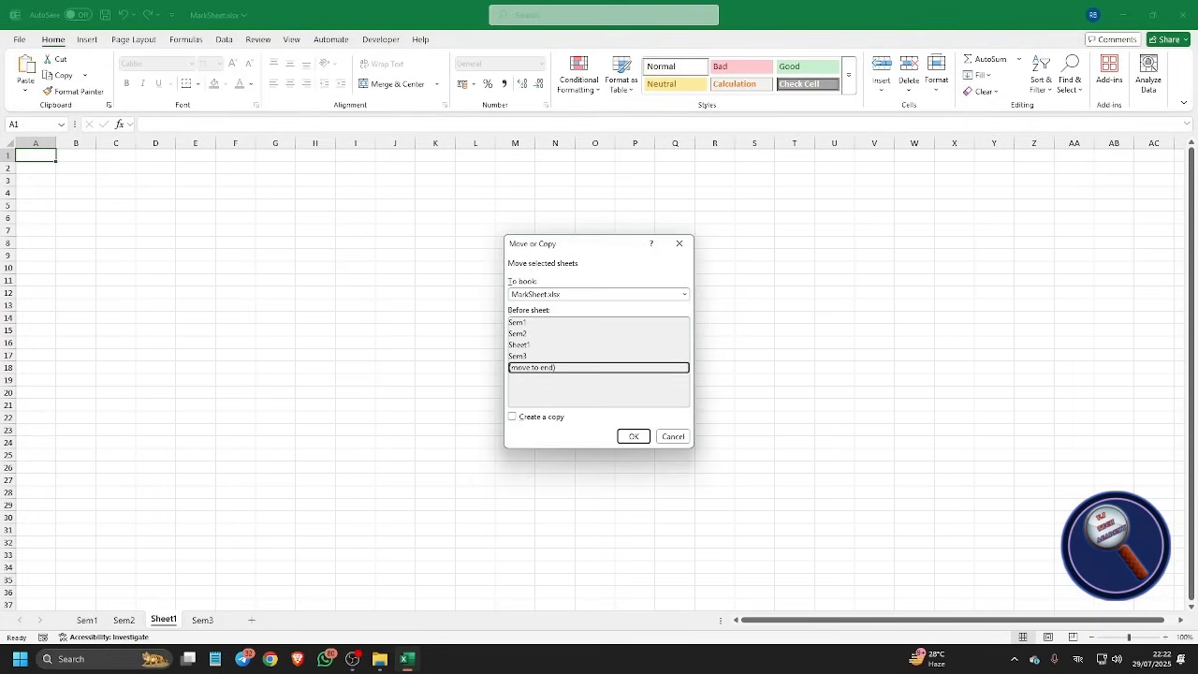
{"action": "key", "text": "Tab"}
{"action": "key", "text": "Tab"}
{"action": "key", "text": "Tab"}
{"action": "key", "text": "Tab"}
{"action": "key", "text": "shift+Tab"}
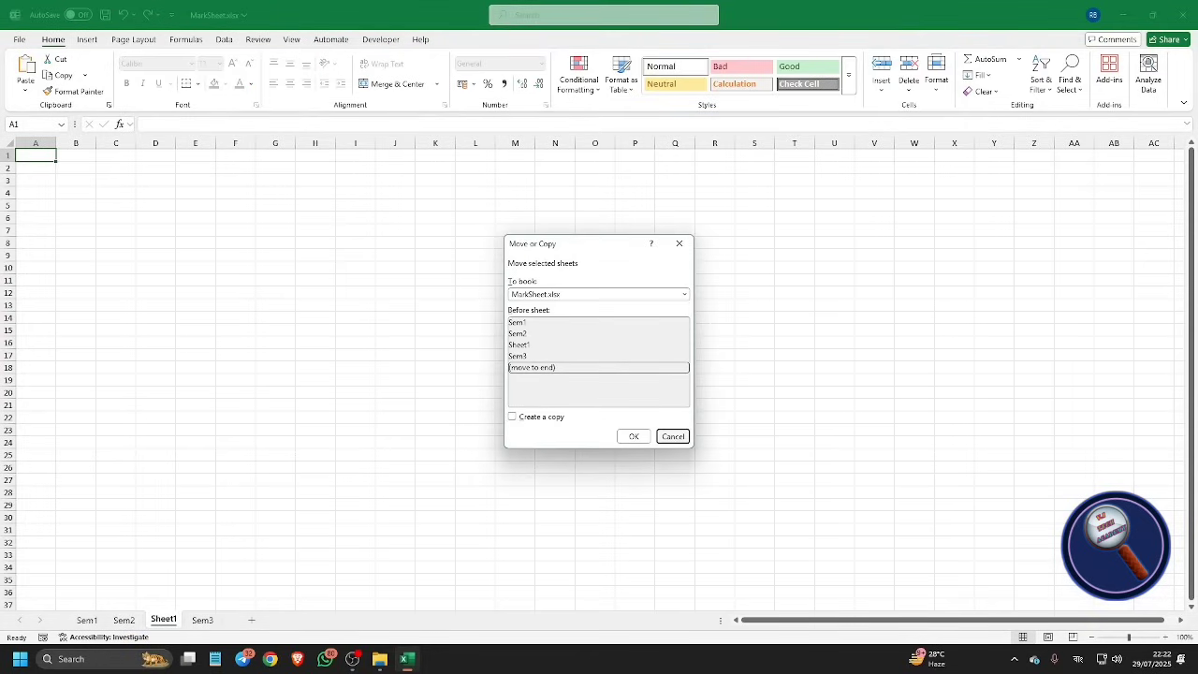
{"action": "key", "text": "shift+Tab"}
{"action": "key", "text": "Return"}
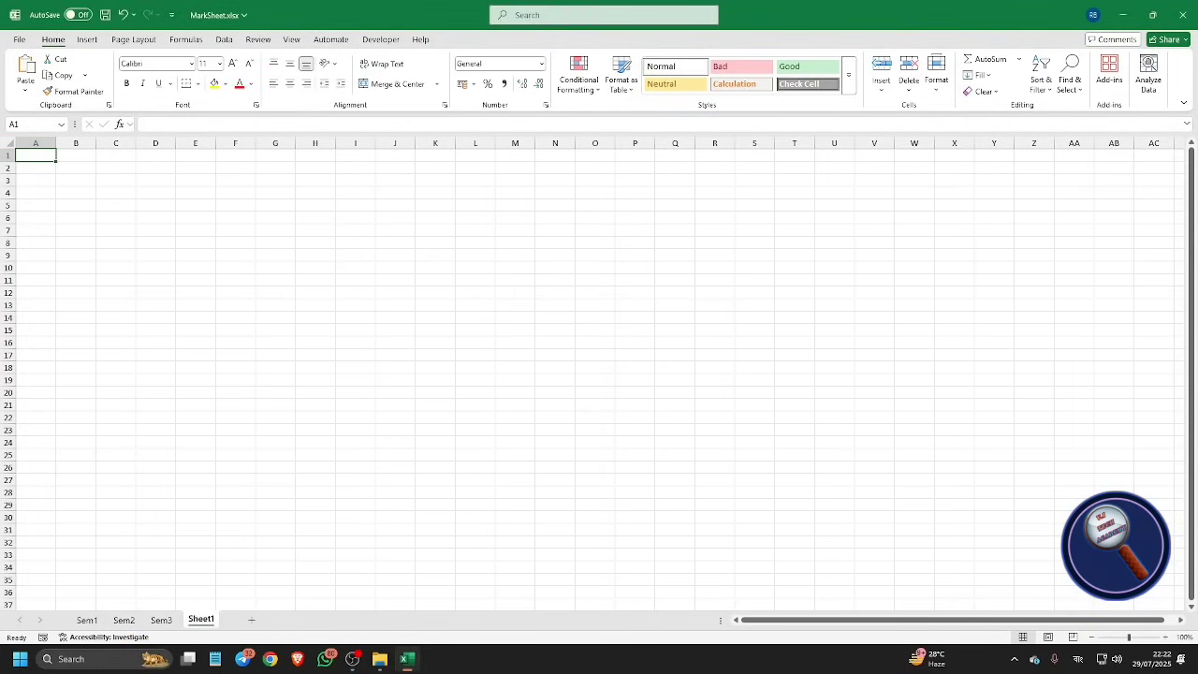
Step: Rename the new last sheet to 'Final Score'
{"action": "key", "text": "ctrl+Page_Up"}
{"action": "key", "text": "ctrl+Page_Down"}
{"action": "key", "text": "alt+h"}
{"action": "type", "text": "orStudent"}
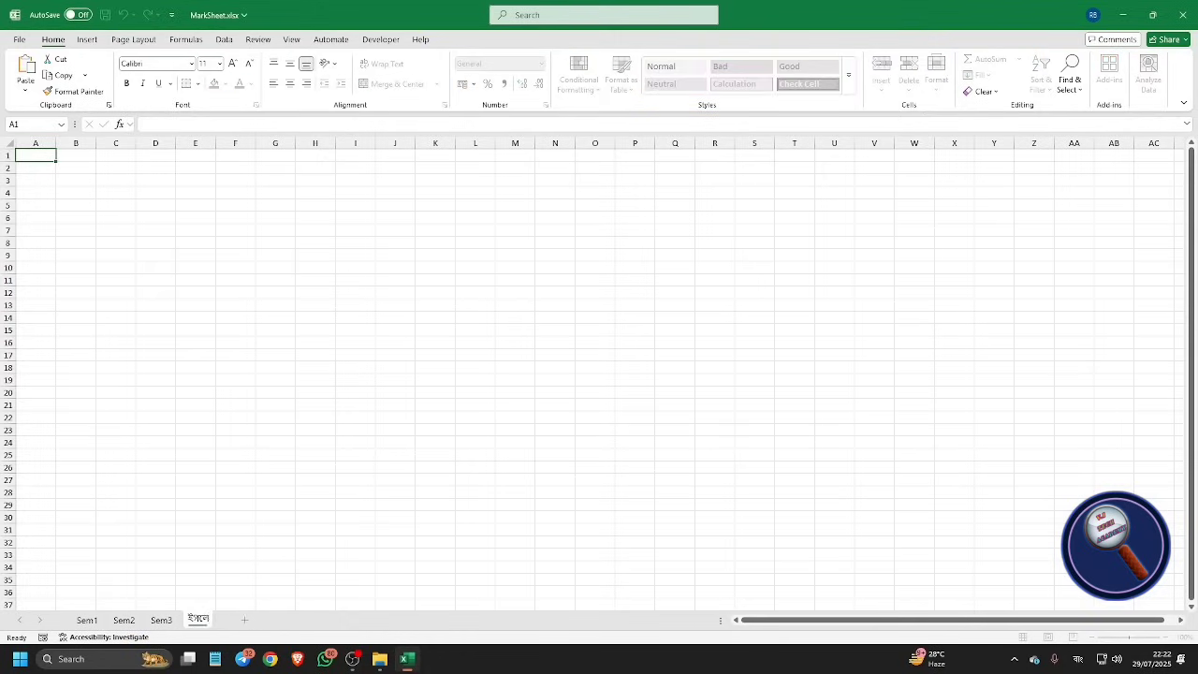
{"action": "type", "text": " Info"}
{"action": "key", "text": "Return"}
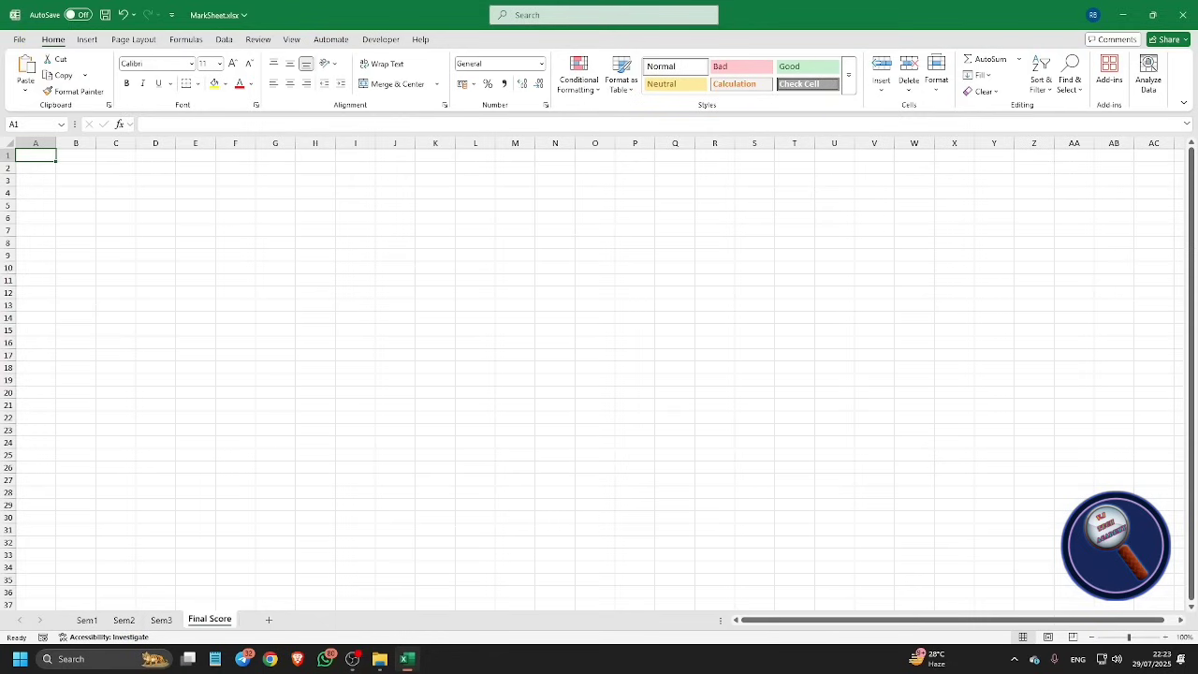
{"action": "key", "text": "alt+a"}
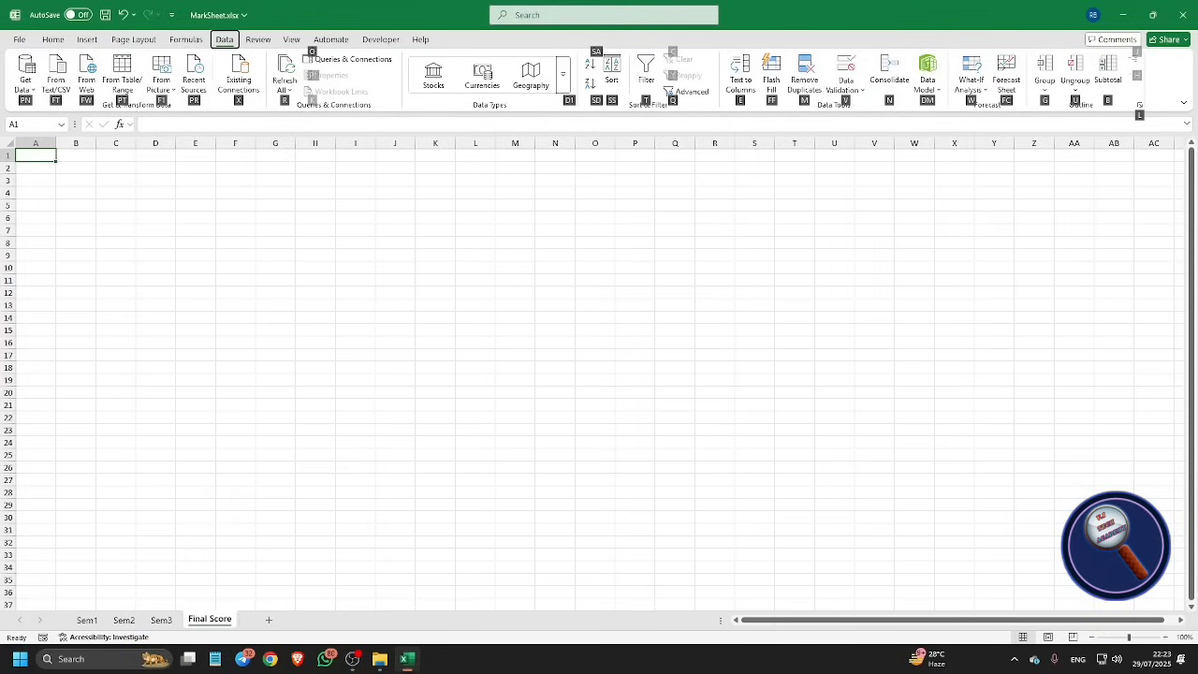
Step: Browse the Data ribbon commands toward the Consolidate tool
{"action": "key", "text": "p"}
{"action": "key", "text": "n"}
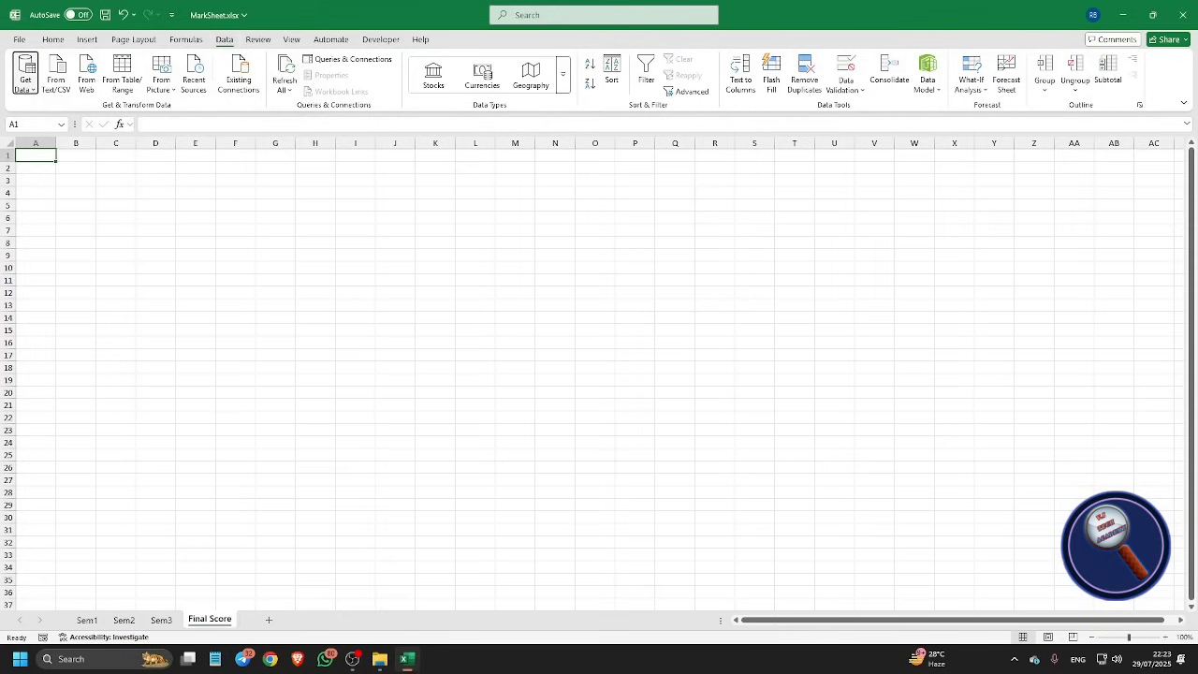
{"action": "key", "text": "ctrl+Right"}
{"action": "key", "text": "ctrl+Right"}
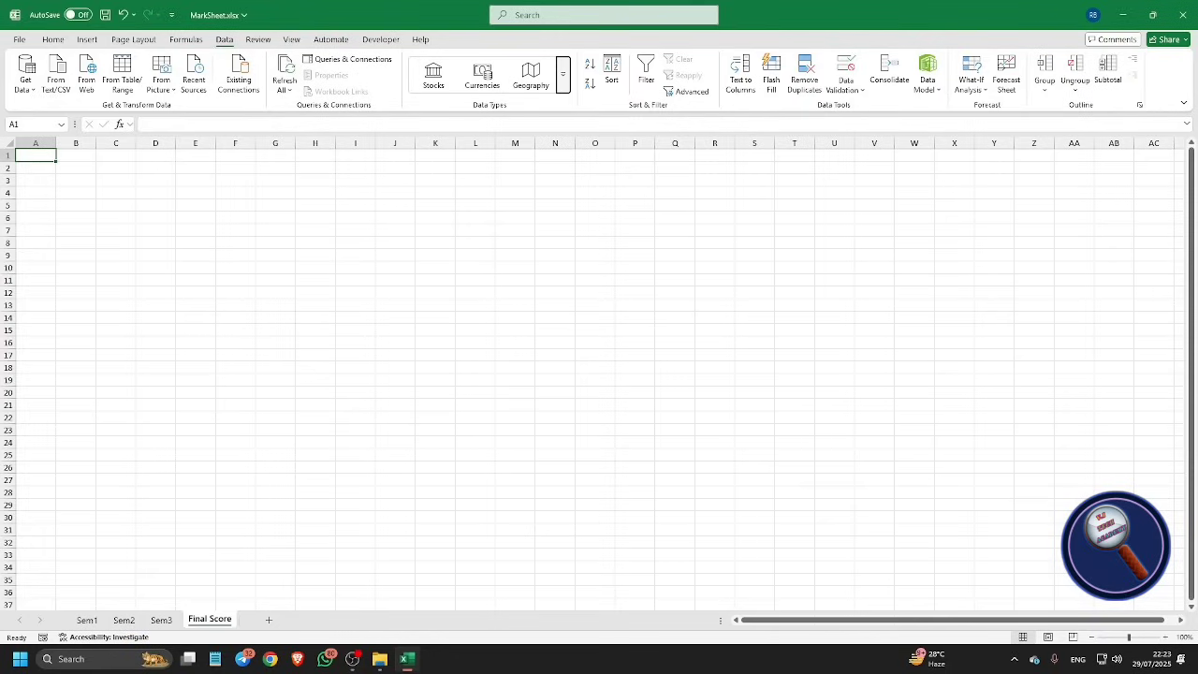
{"action": "key", "text": "ctrl+Right"}
{"action": "key", "text": "ctrl+Right"}
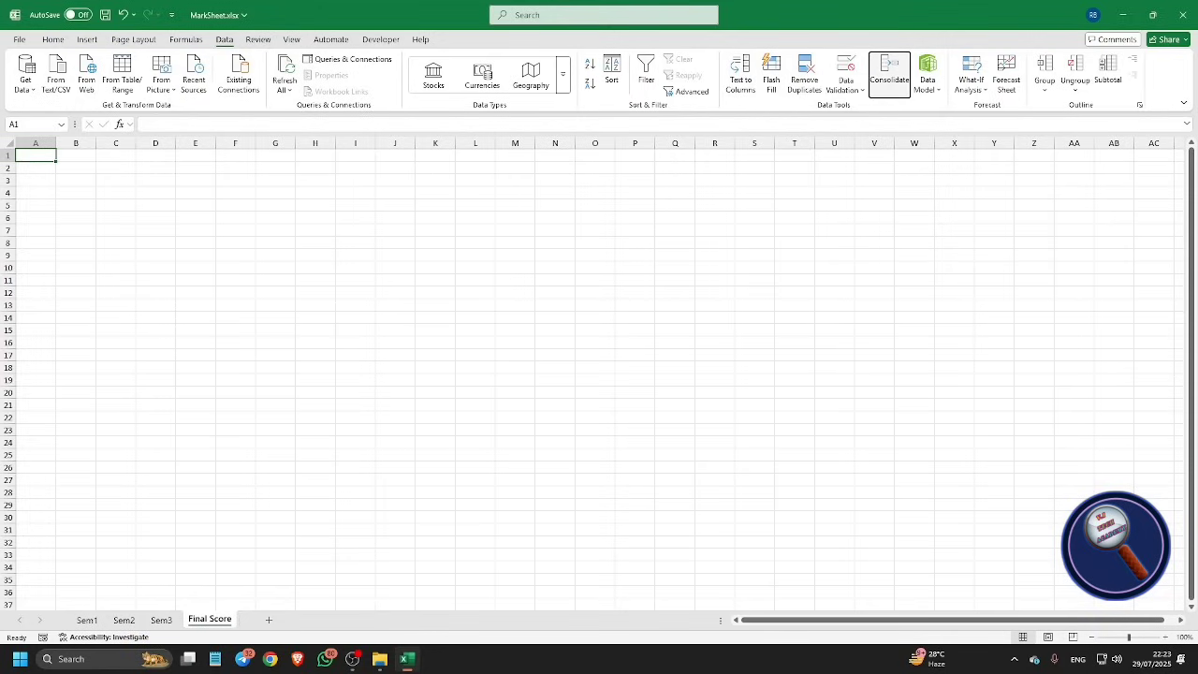
Step: Open Consolidate with the Sum function and enter Sem1!$A$1:$G$6 as the reference
{"action": "left_click", "coordinate": [889, 73]}
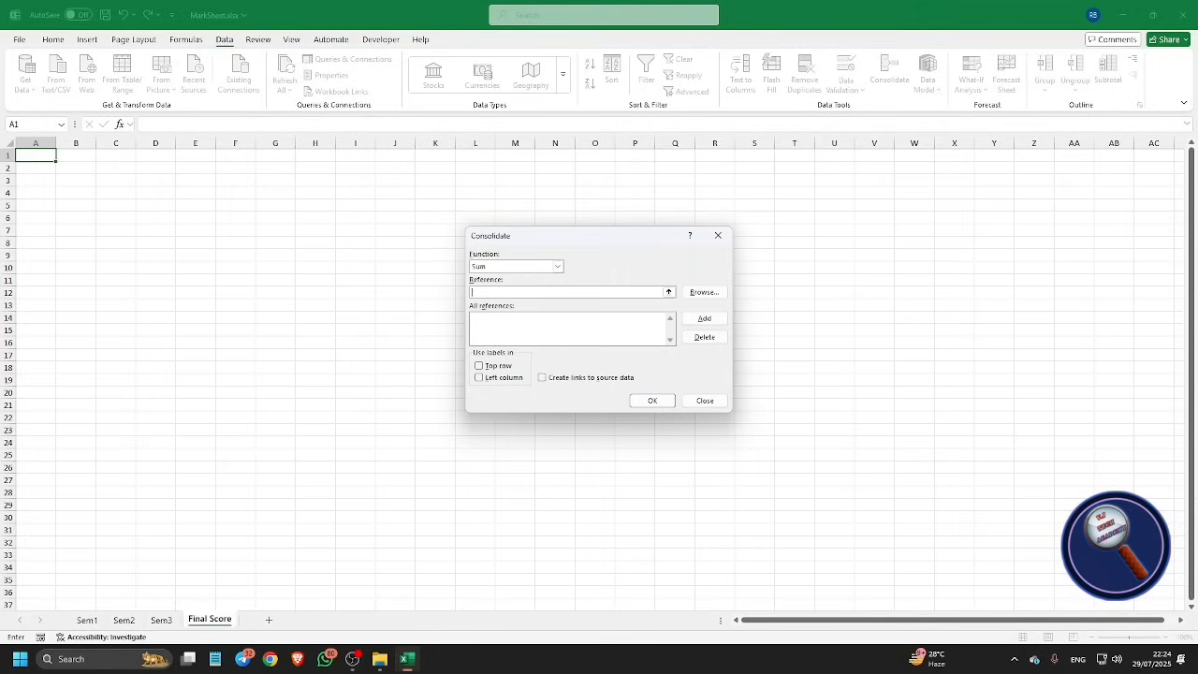
{"action": "type", "text": "Sem1!$a$1:$g$6"}
{"action": "key", "text": "Tab"}
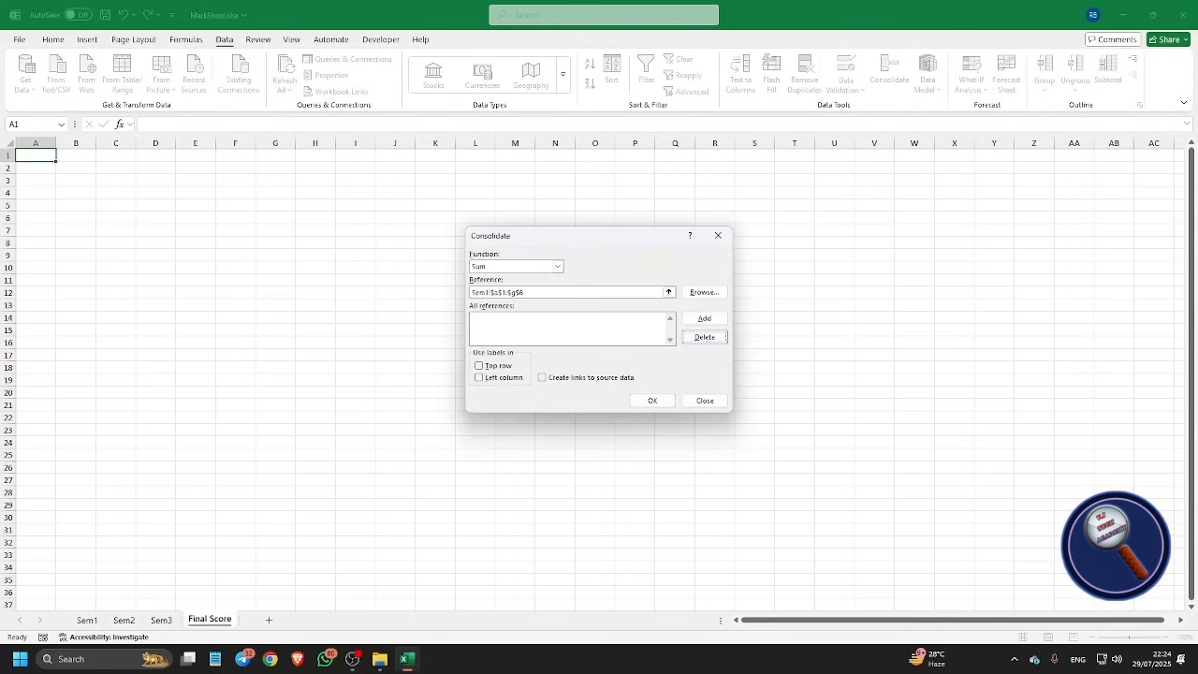
Step: Add the Sem1 range to the reference list, then type and add the Sem2!$A$1:$G$6 range
{"action": "key", "text": "shift+Tab"}
{"action": "key", "text": "Return"}
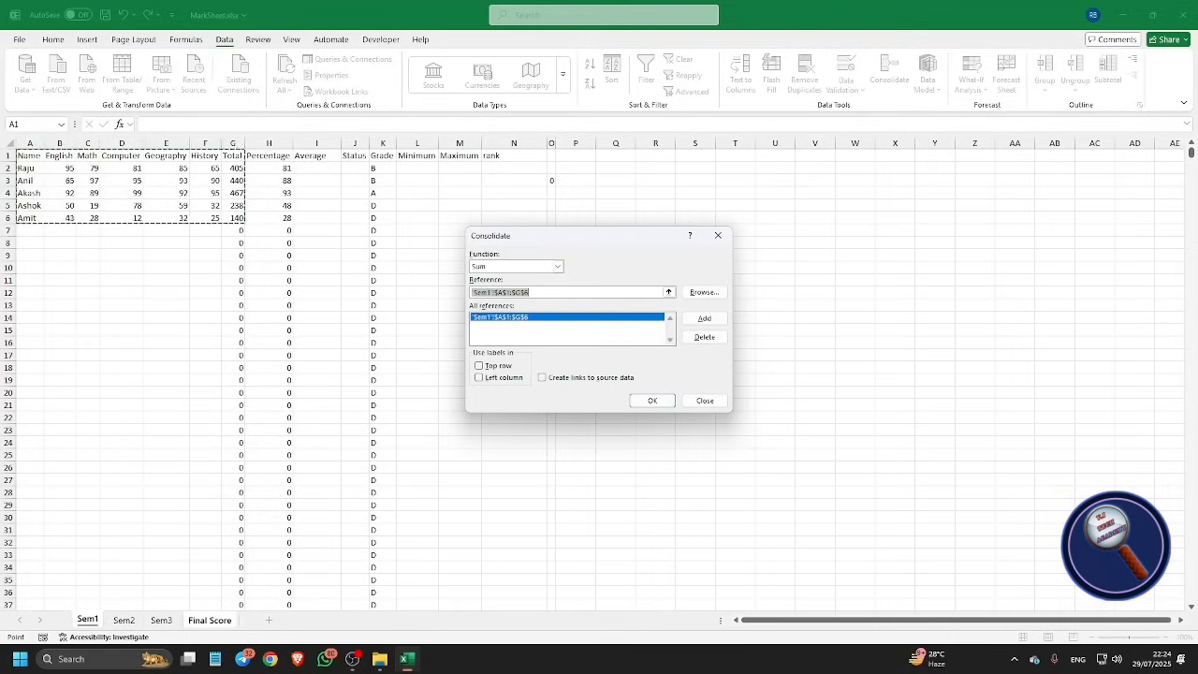
{"action": "type", "text": "Sem2@"}
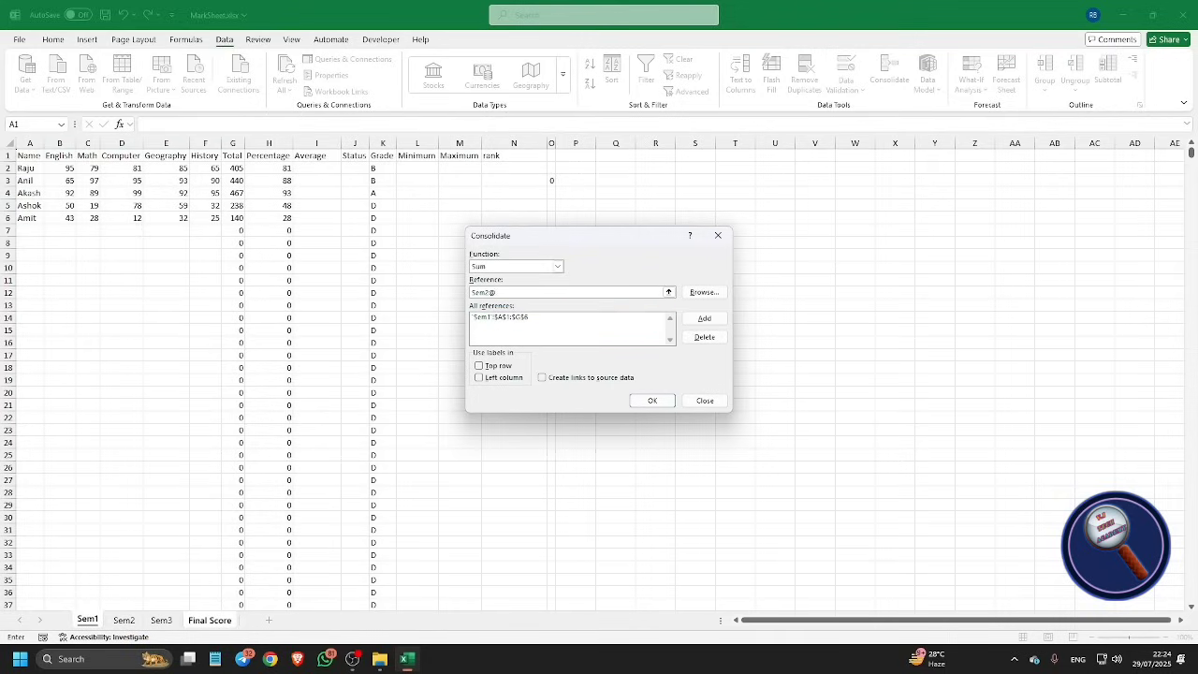
{"action": "key", "text": "BackSpace"}
{"action": "type", "text": "!$"}
{"action": "key", "text": "BackSpace"}
{"action": "type", "text": "$1:$g$6"}
{"action": "key", "text": "Tab"}
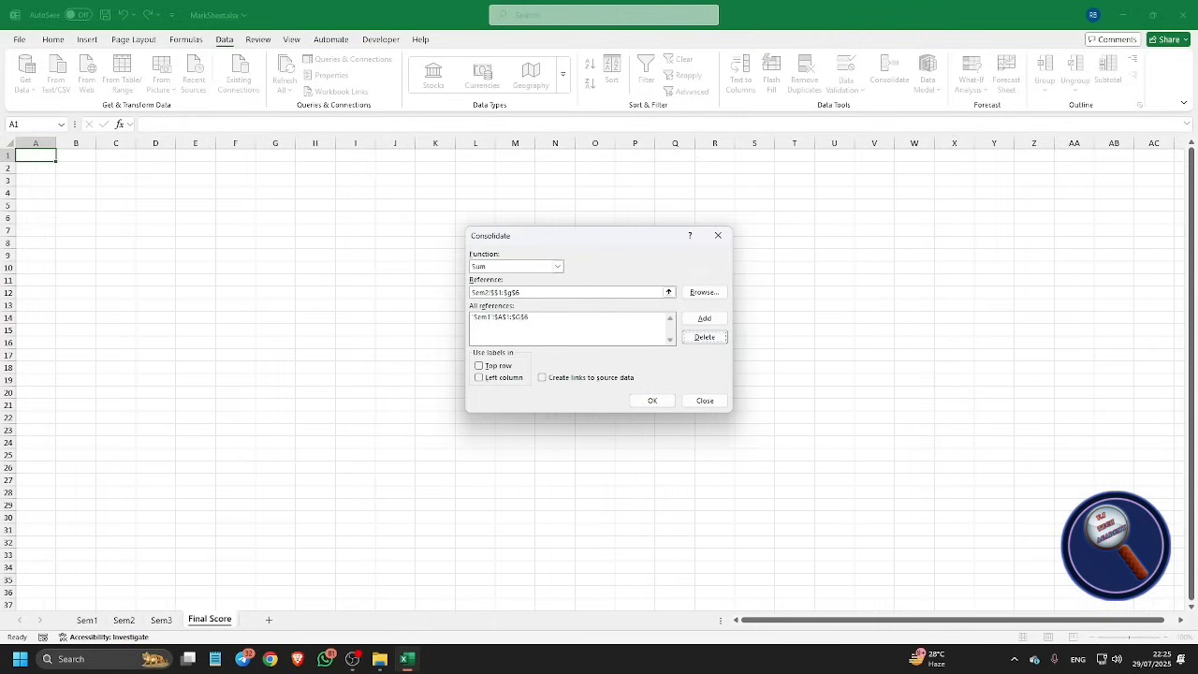
{"action": "key", "text": "shift+Tab"}
{"action": "key", "text": "Return"}
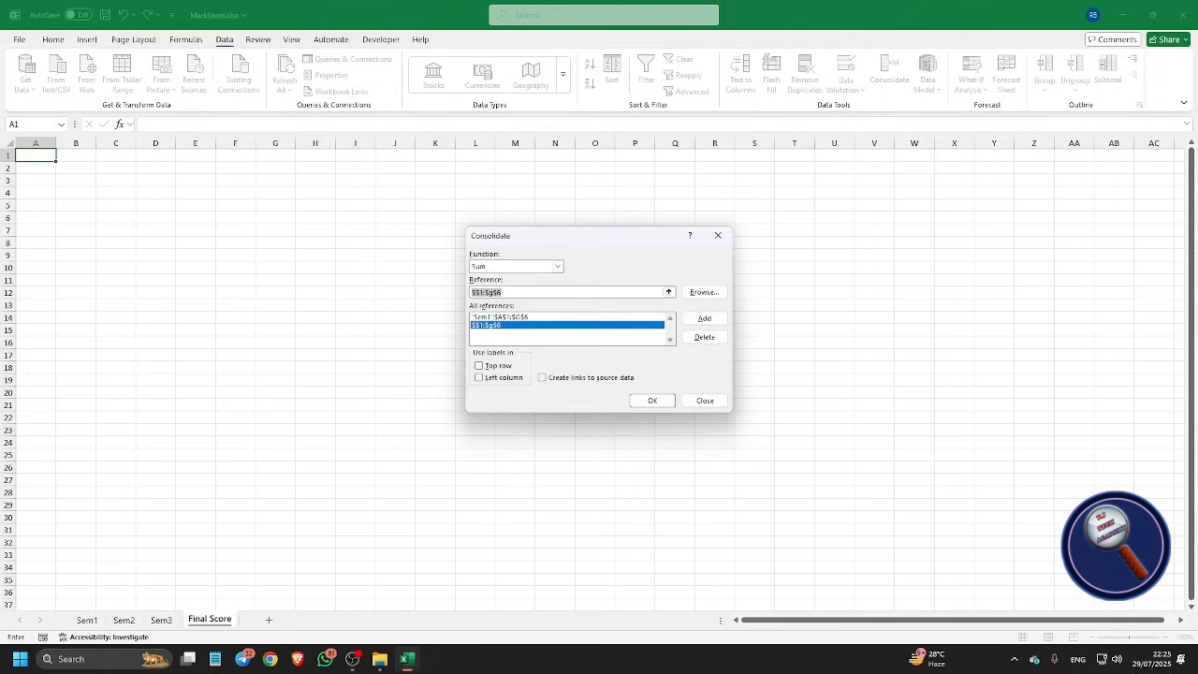
Step: Type Sem3!$A$1:$G$6 and add it to the consolidation references
{"action": "type", "text": "Sem3"}
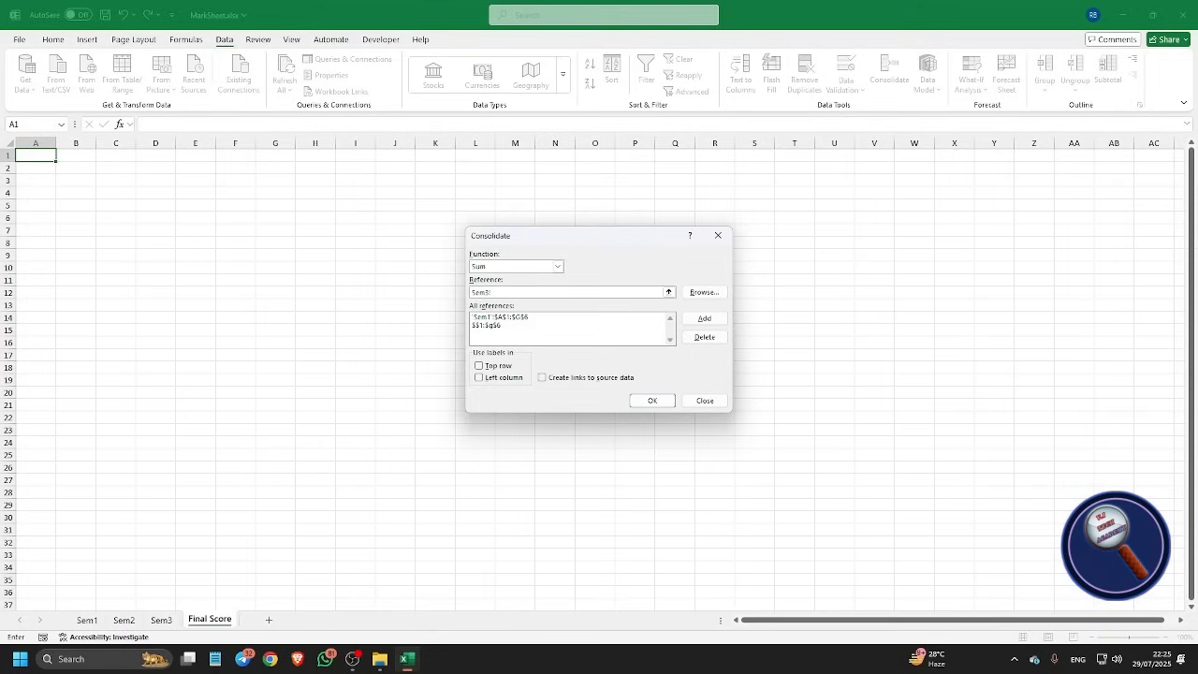
{"action": "type", "text": "!$A$1:$g"}
{"action": "key", "text": "shift+Tab"}
{"action": "key", "text": "shift+Tab"}
{"action": "key", "text": "shift+Tab"}
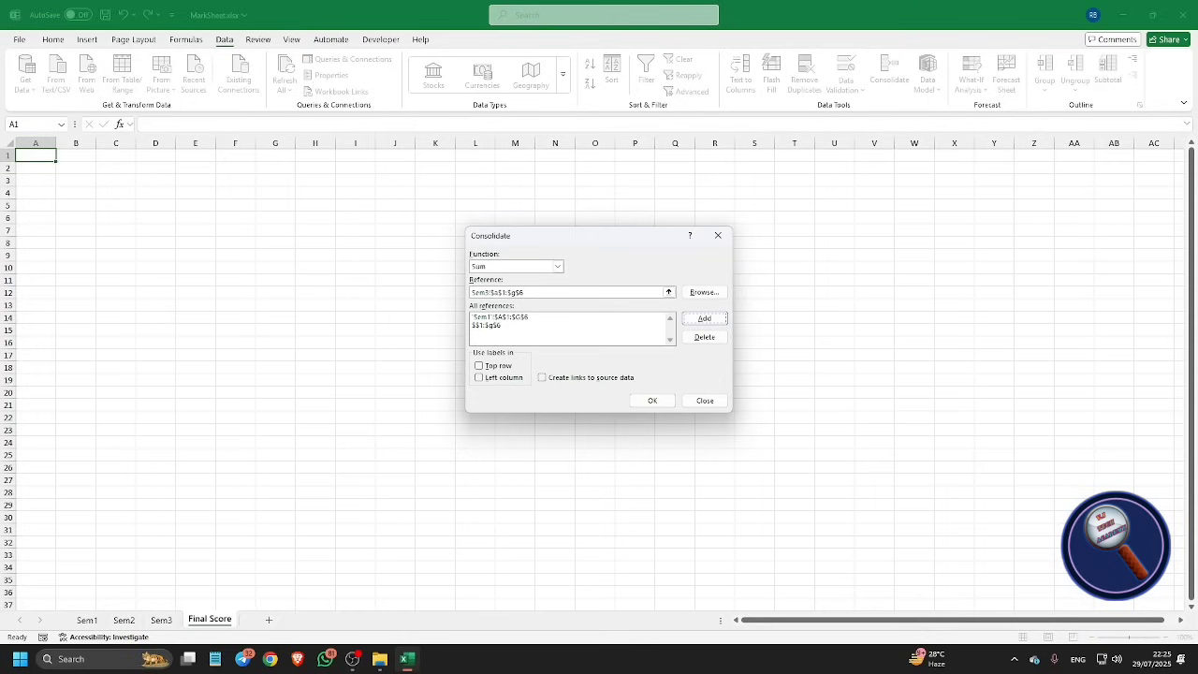
{"action": "key", "text": "Return"}
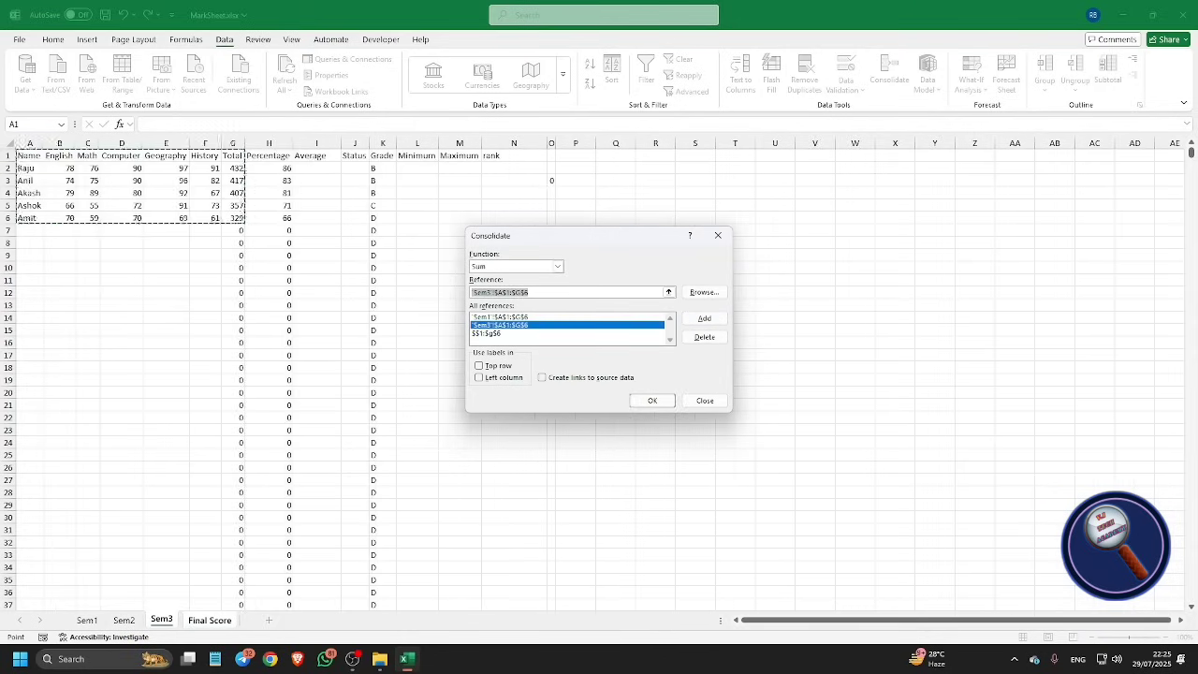
Step: Check the reference list entries, selecting the faulty $$1:$g$6 reference
{"action": "key", "text": "Tab"}
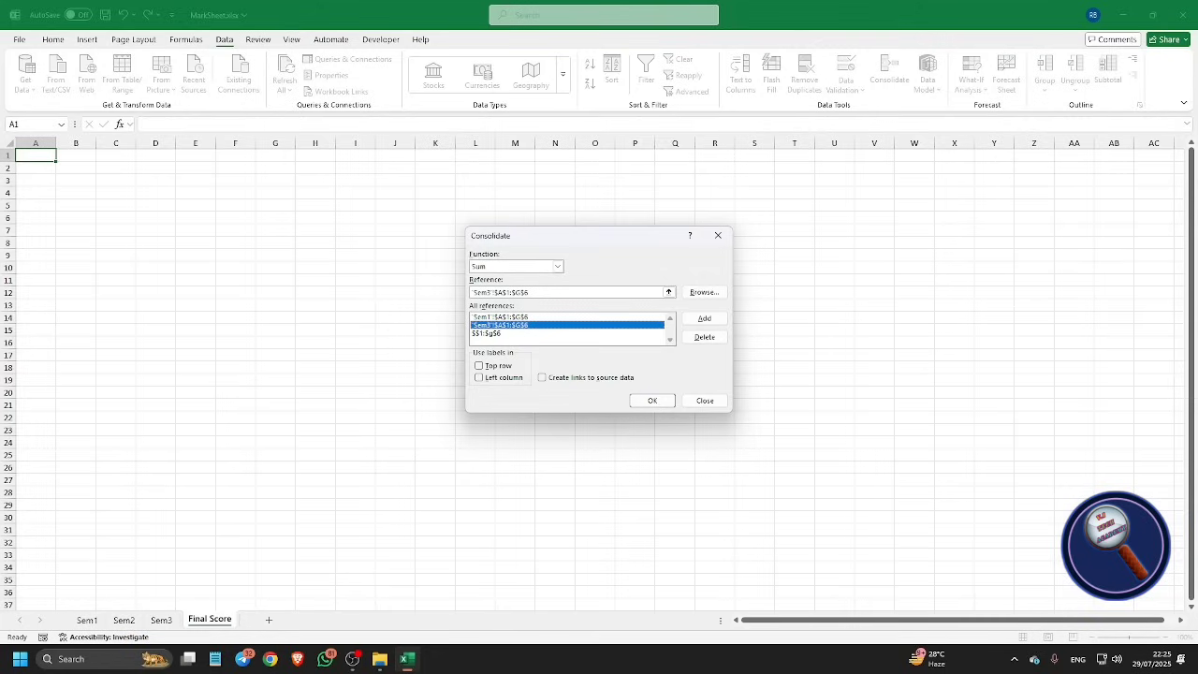
{"action": "left_click", "coordinate": [500, 317]}
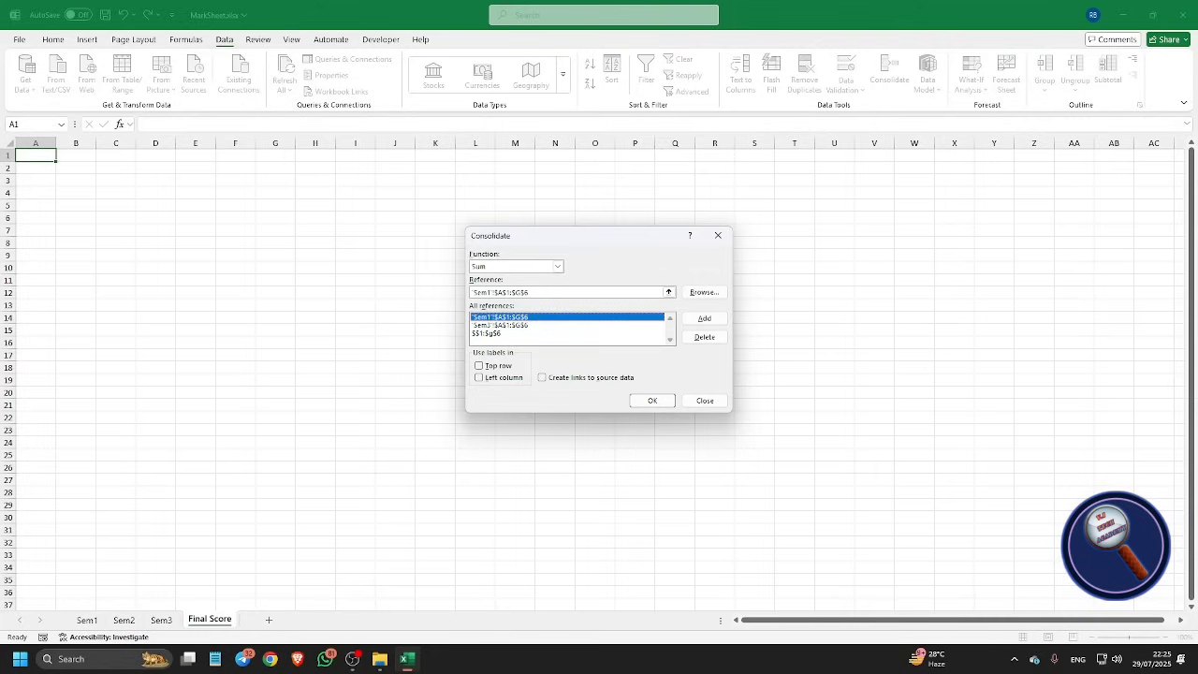
{"action": "left_click", "coordinate": [501, 325]}
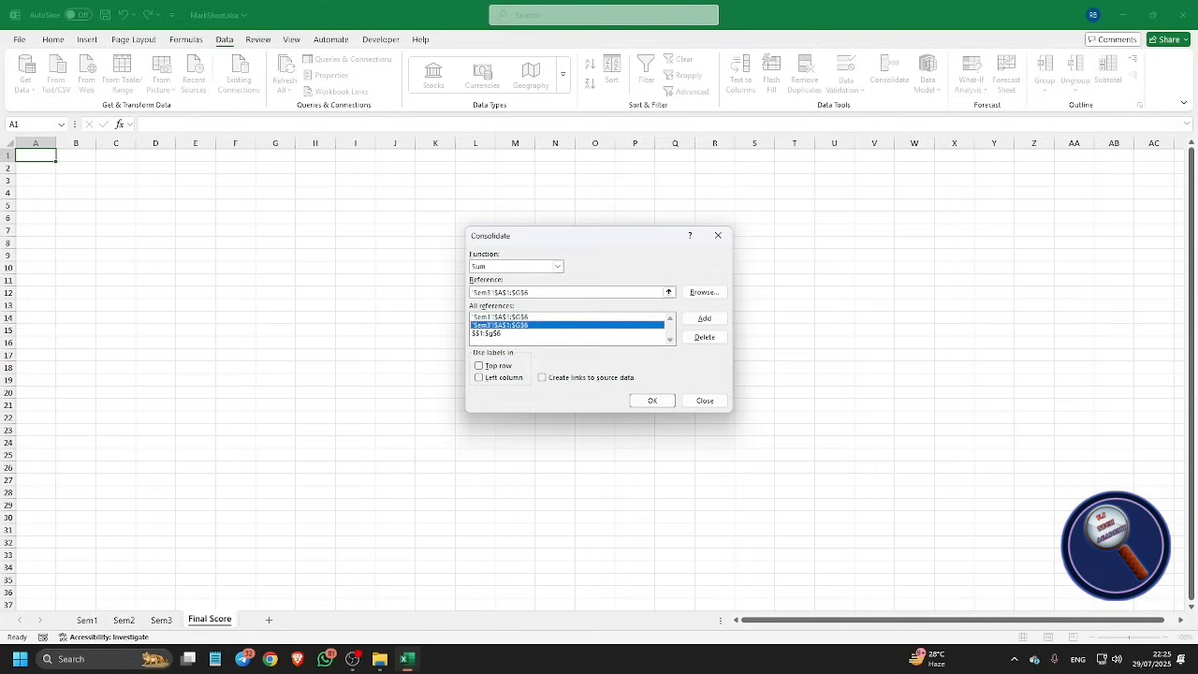
{"action": "left_click", "coordinate": [500, 333]}
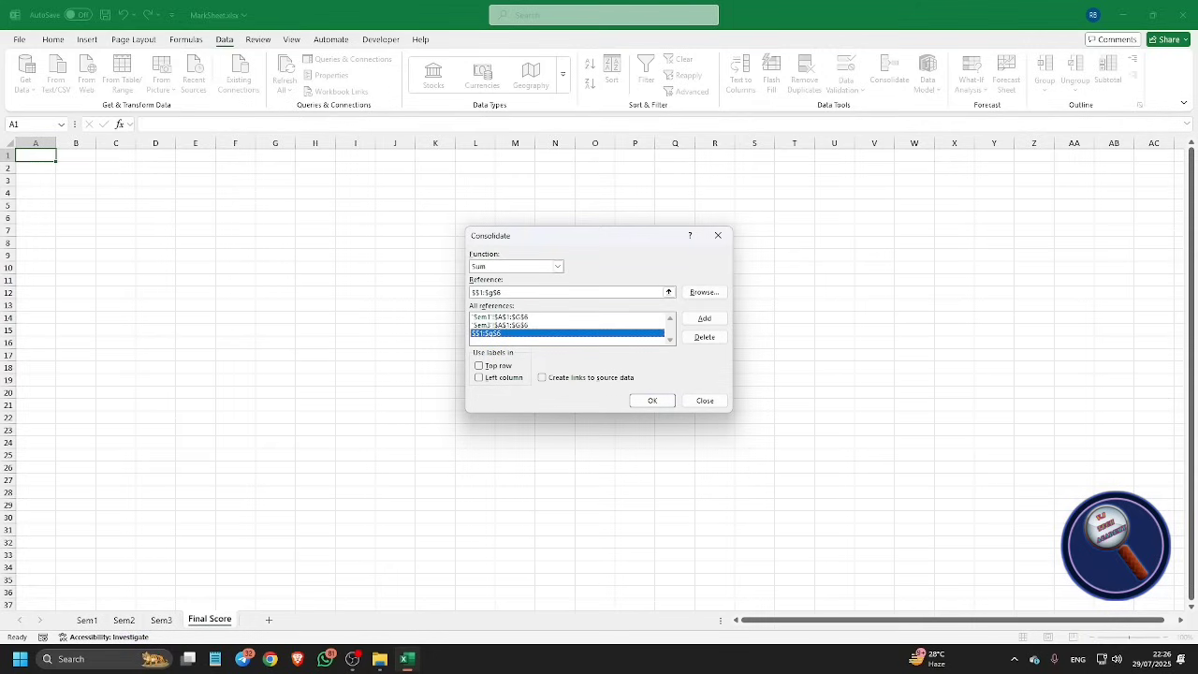
Step: Delete the faulty $$1:$g$6 reference from the All references list
{"action": "key", "text": "shift+Tab"}
{"action": "key", "text": "alt+d"}
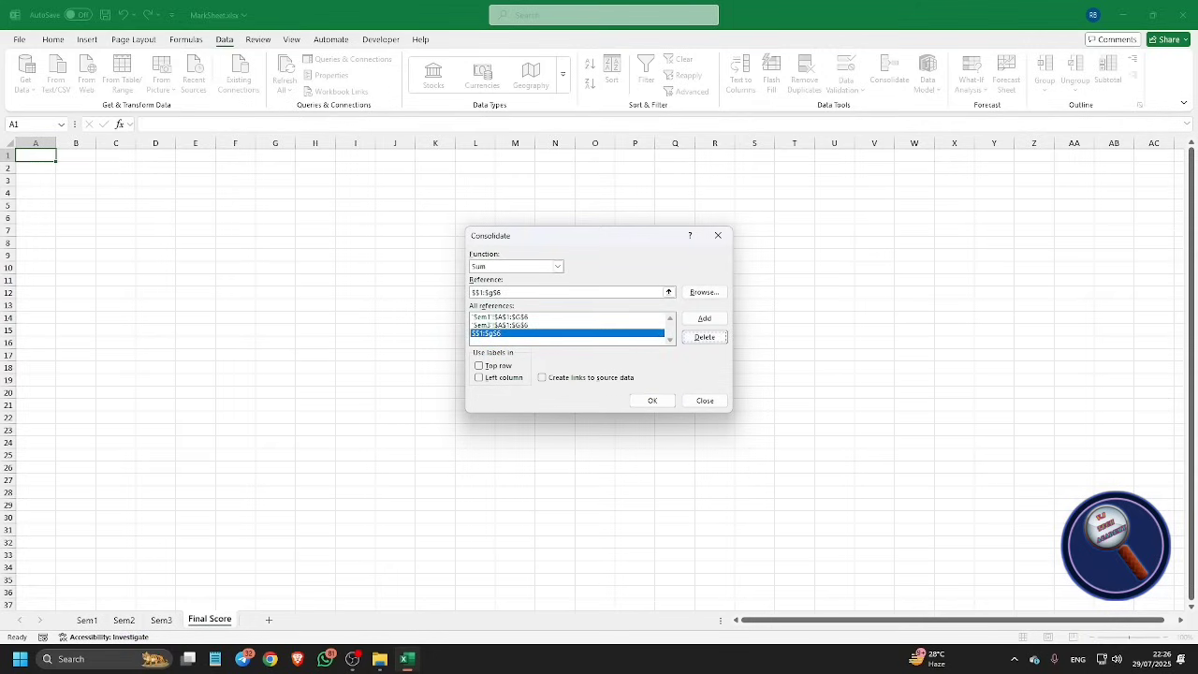
{"action": "key", "text": "space"}
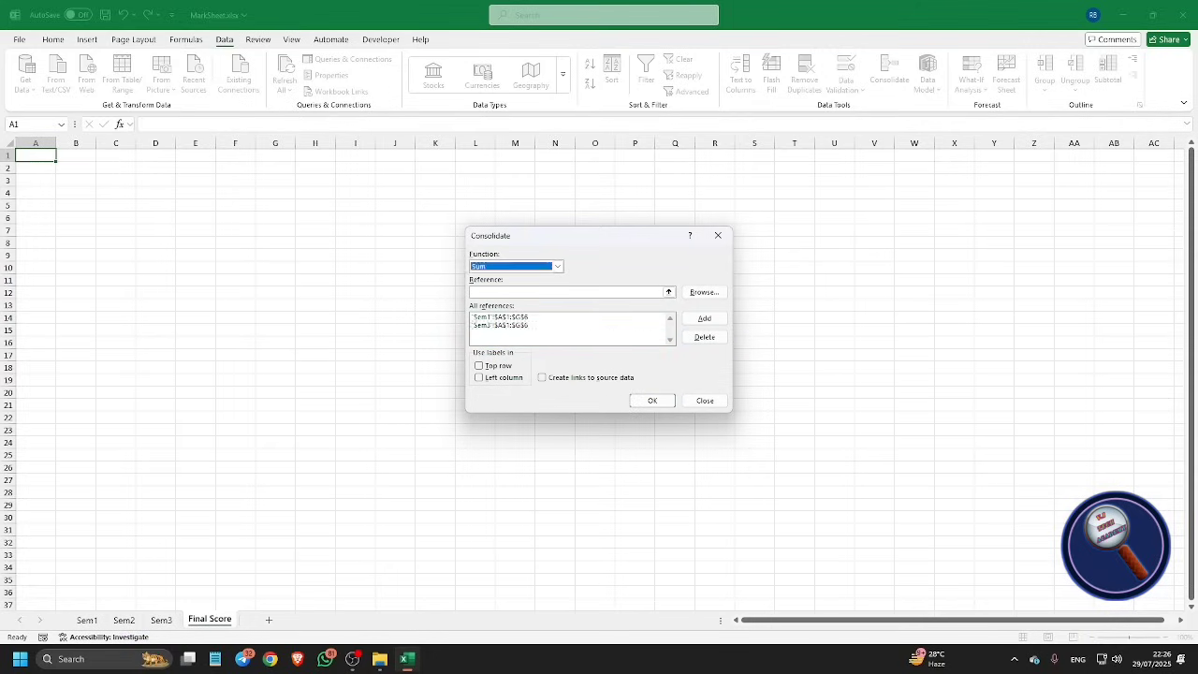
{"action": "key", "text": "Tab"}
{"action": "key", "text": "Tab"}
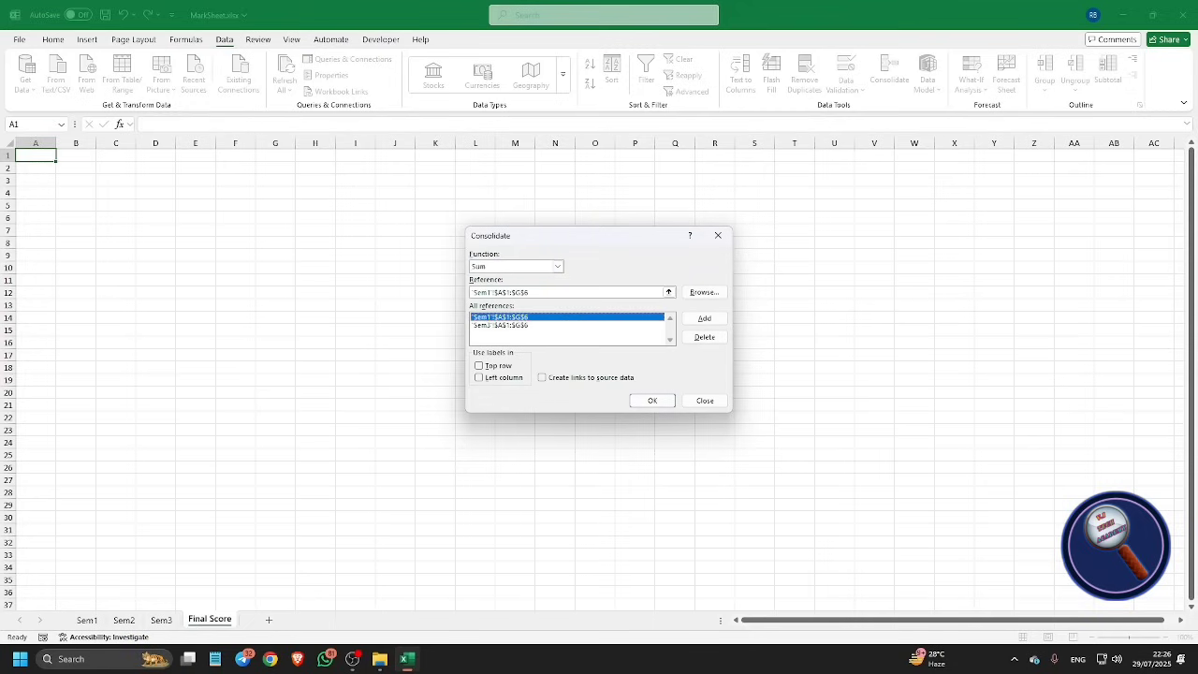
{"action": "left_click", "coordinate": [500, 325]}
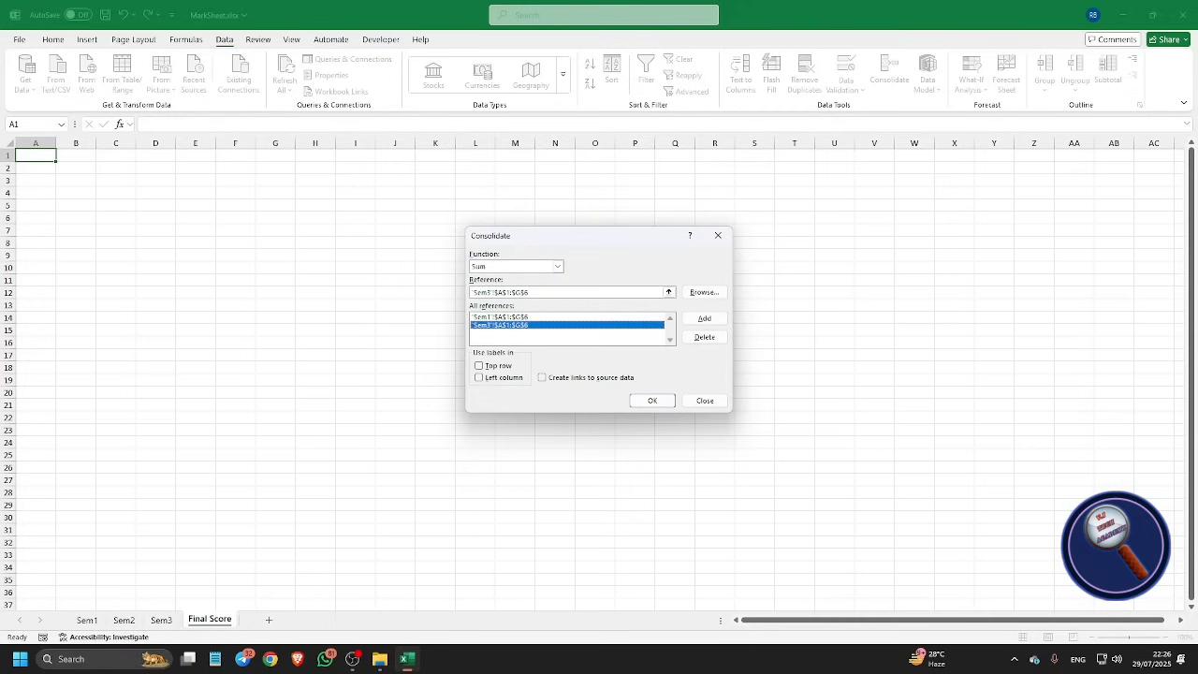
Step: Re-enter Sem2!$A$1:$G$6 as the reference and add it to the list
{"action": "key", "text": "shift+Tab"}
{"action": "type", "text": "s"}
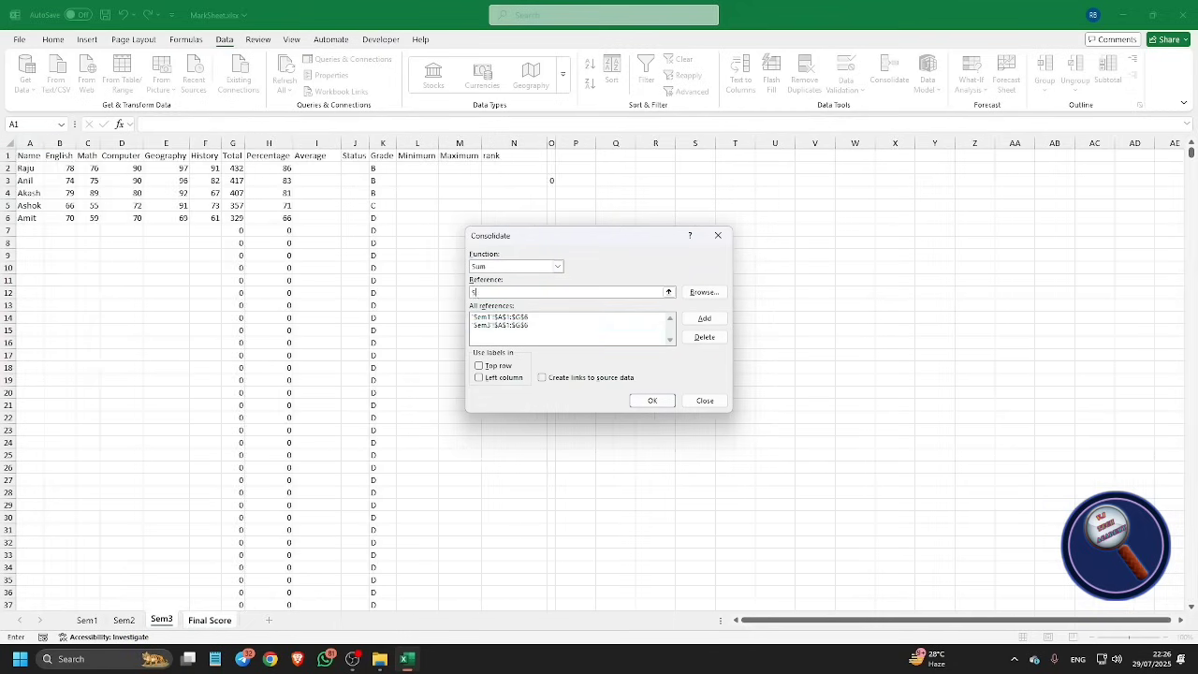
{"action": "type", "text": "em2"}
{"action": "key", "text": "BackSpace"}
{"action": "key", "text": "BackSpace"}
{"action": "key", "text": "BackSpace"}
{"action": "key", "text": "BackSpace"}
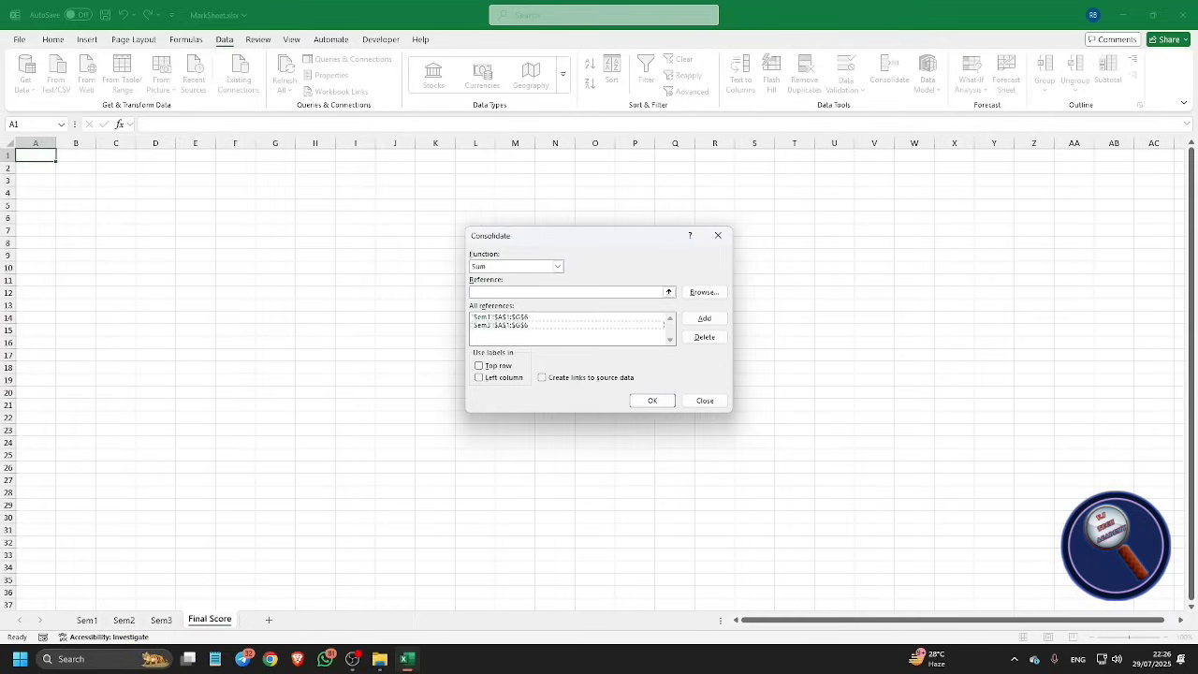
{"action": "key", "text": "shift+Tab"}
{"action": "type", "text": "Sem2!$a$1:$g$6"}
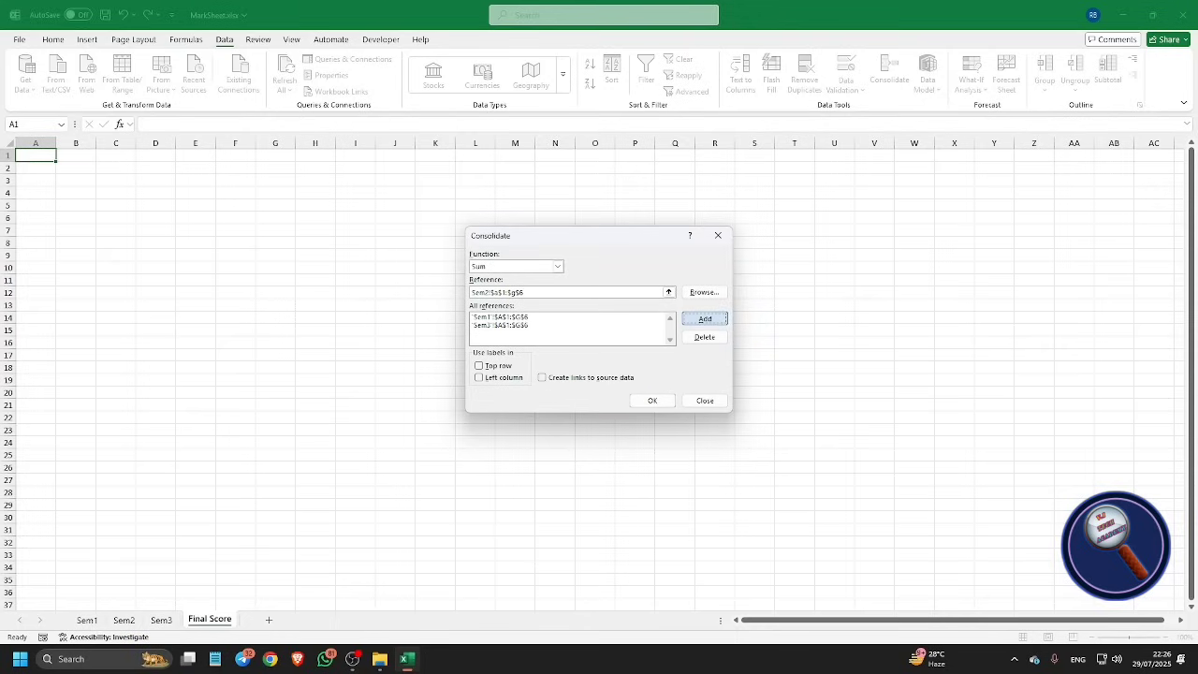
{"action": "left_click", "coordinate": [704, 318]}
{"action": "left_click", "coordinate": [500, 318]}
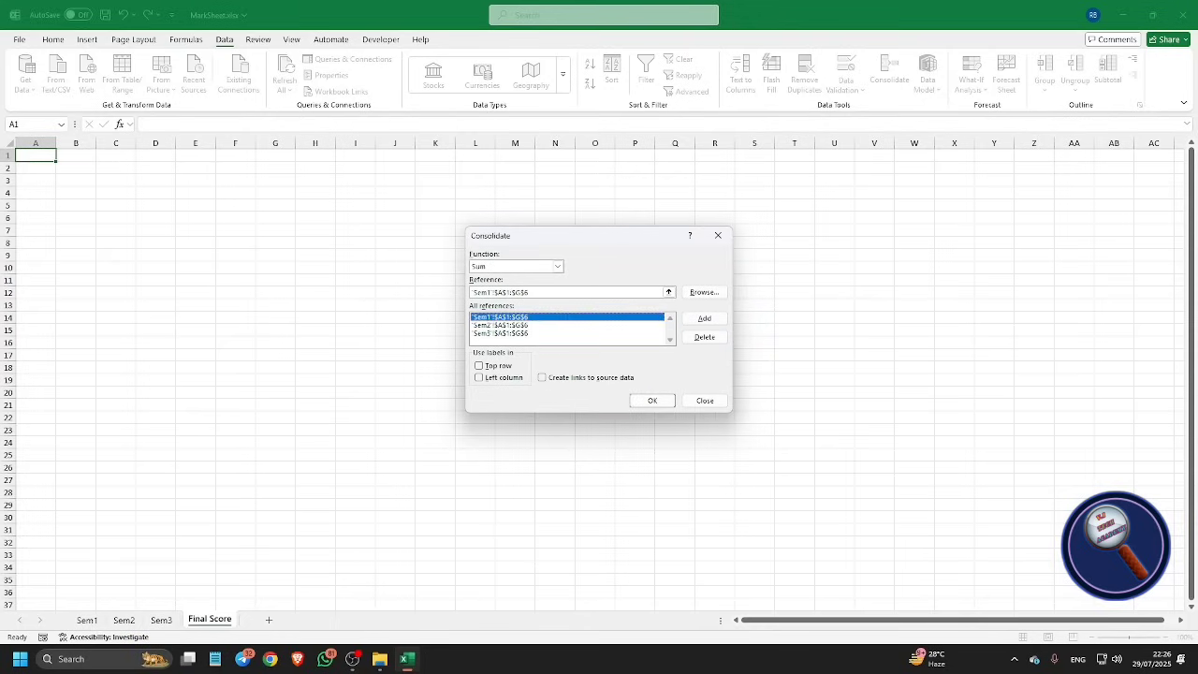
{"action": "left_click", "coordinate": [501, 325]}
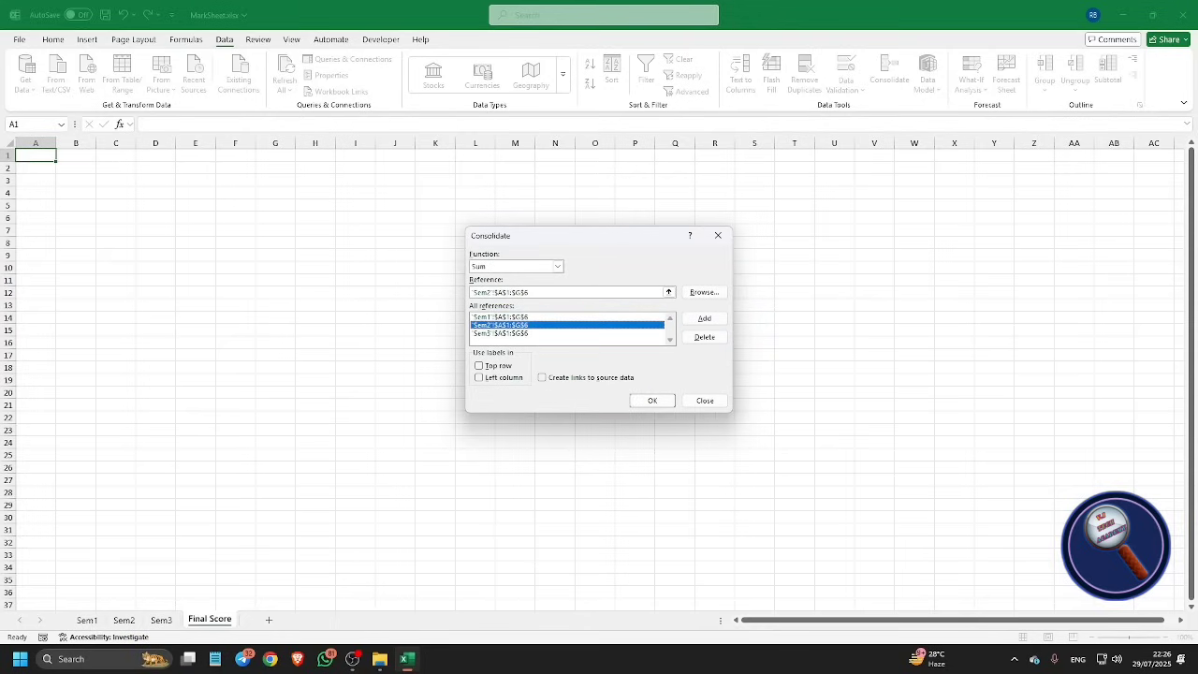
{"action": "left_click", "coordinate": [501, 333]}
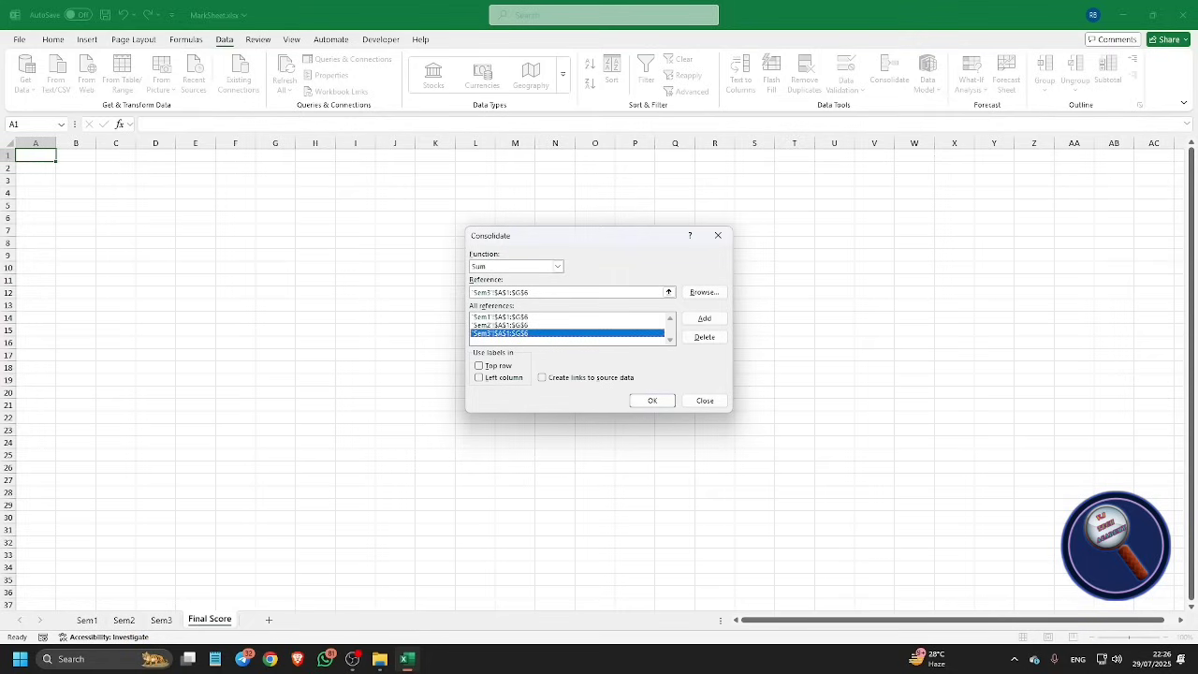
{"action": "key", "text": "alt+f"}
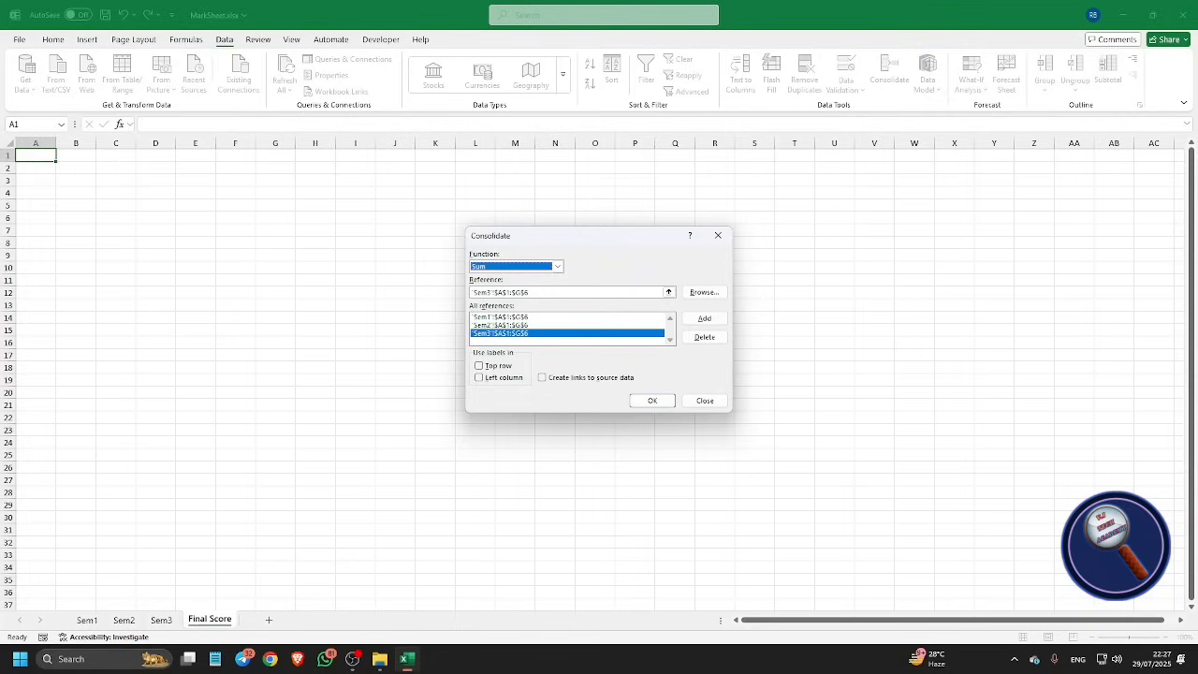
Step: Tick Top row, Left column and Create links to source data, then run the consolidation
{"action": "left_click", "coordinate": [479, 366]}
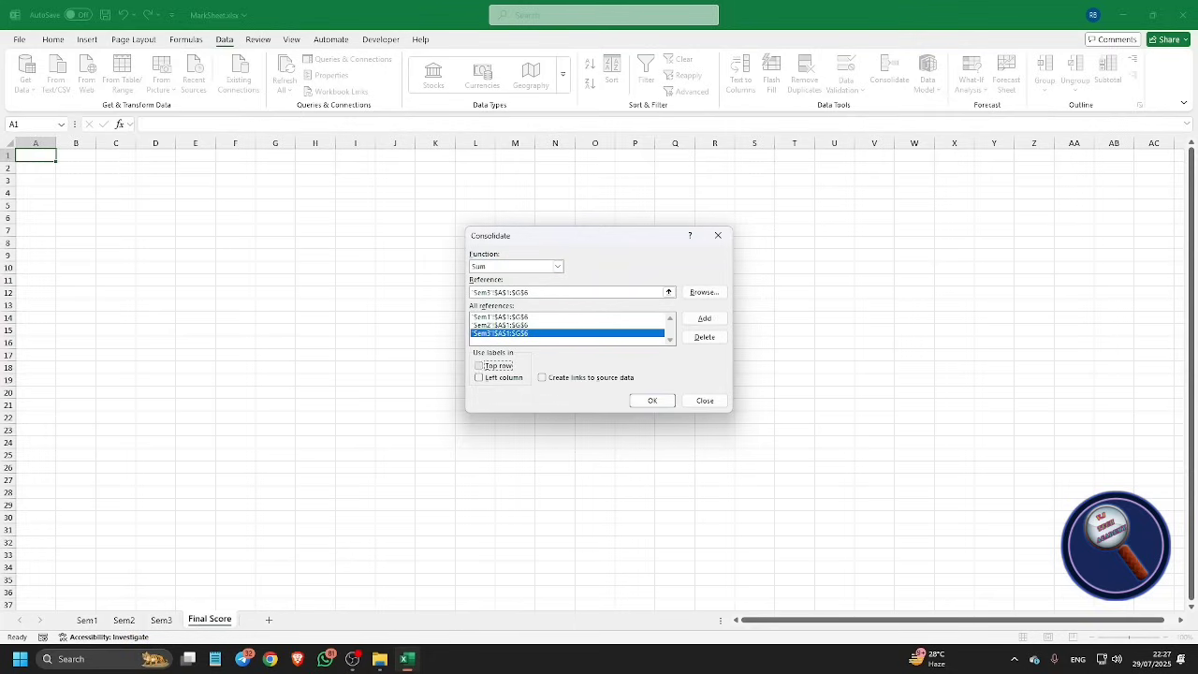
{"action": "left_click", "coordinate": [479, 366]}
{"action": "key", "text": "Tab"}
{"action": "key", "text": "space"}
{"action": "key", "text": "Tab"}
{"action": "key", "text": "space"}
{"action": "key", "text": "Return"}
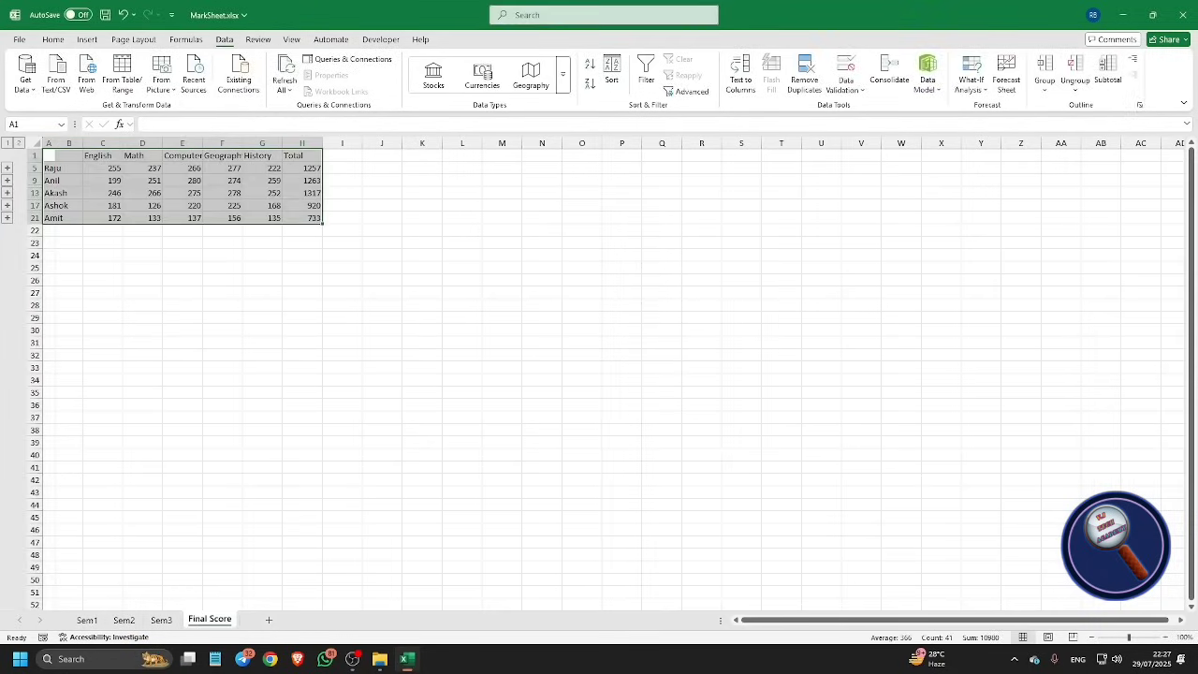
{"action": "key", "text": "ctrl+Home"}
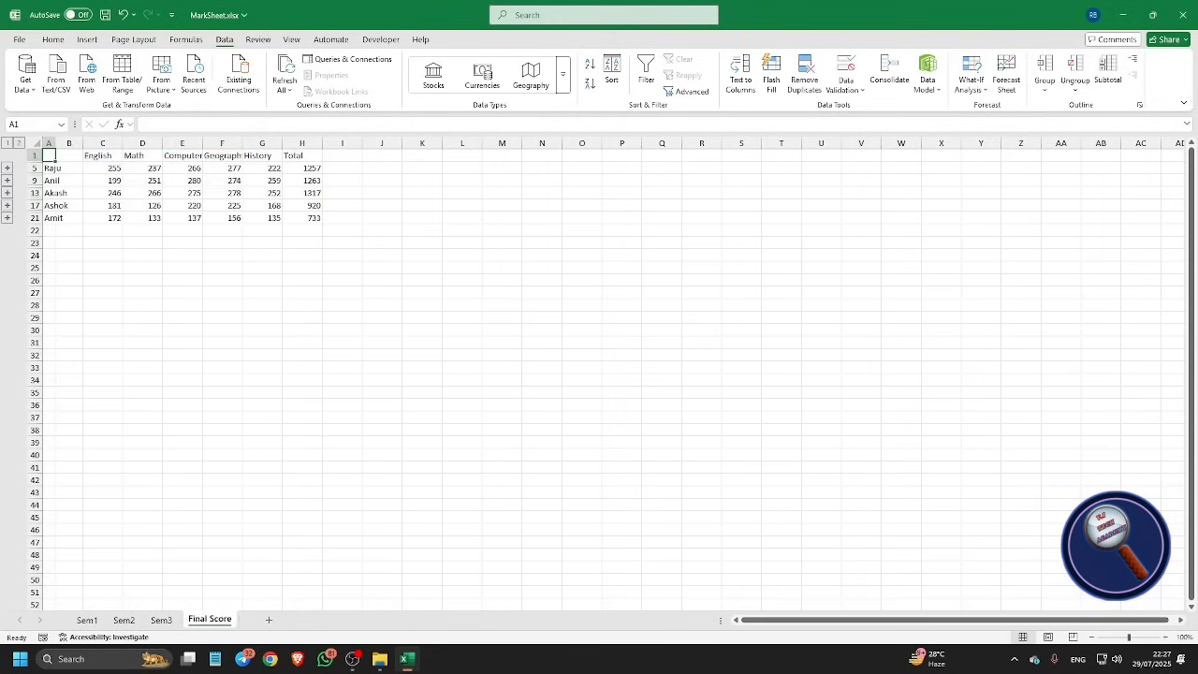
{"action": "key", "text": "Down"}
{"action": "key", "text": "Down"}
{"action": "key", "text": "Down"}
{"action": "key", "text": "Down"}
{"action": "key", "text": "Up"}
{"action": "key", "text": "Up"}
{"action": "key", "text": "Up"}
{"action": "key", "text": "Up"}
{"action": "key", "text": "Right"}
{"action": "key", "text": "Right"}
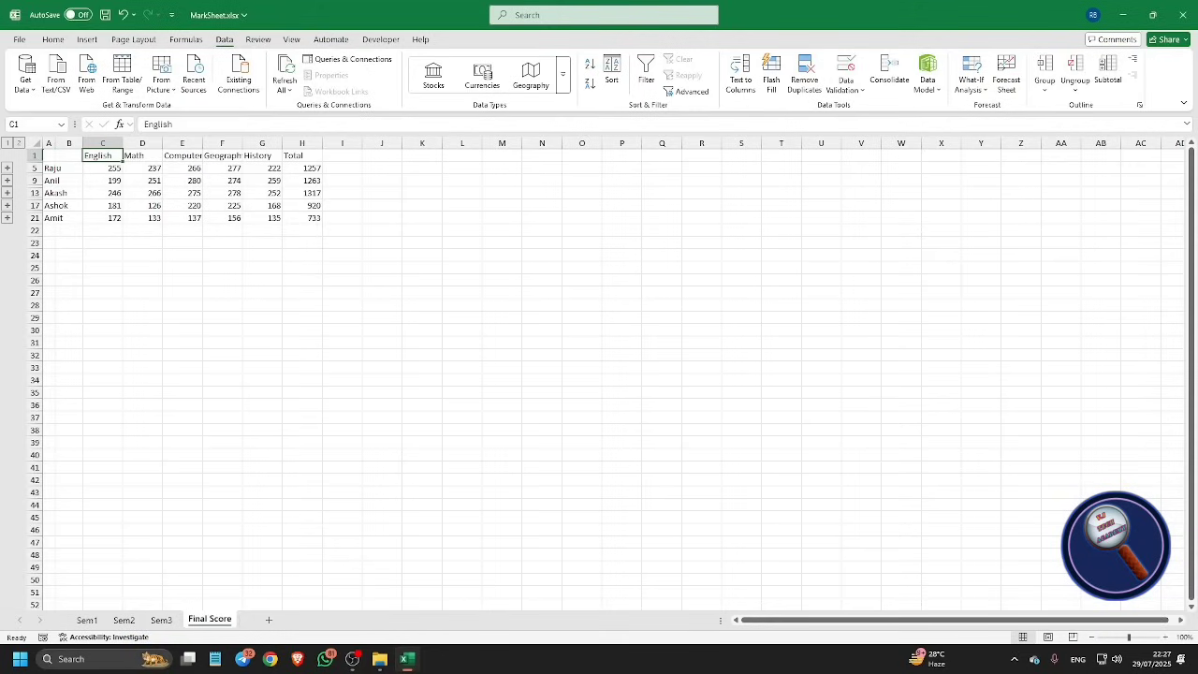
{"action": "key", "text": "Down"}
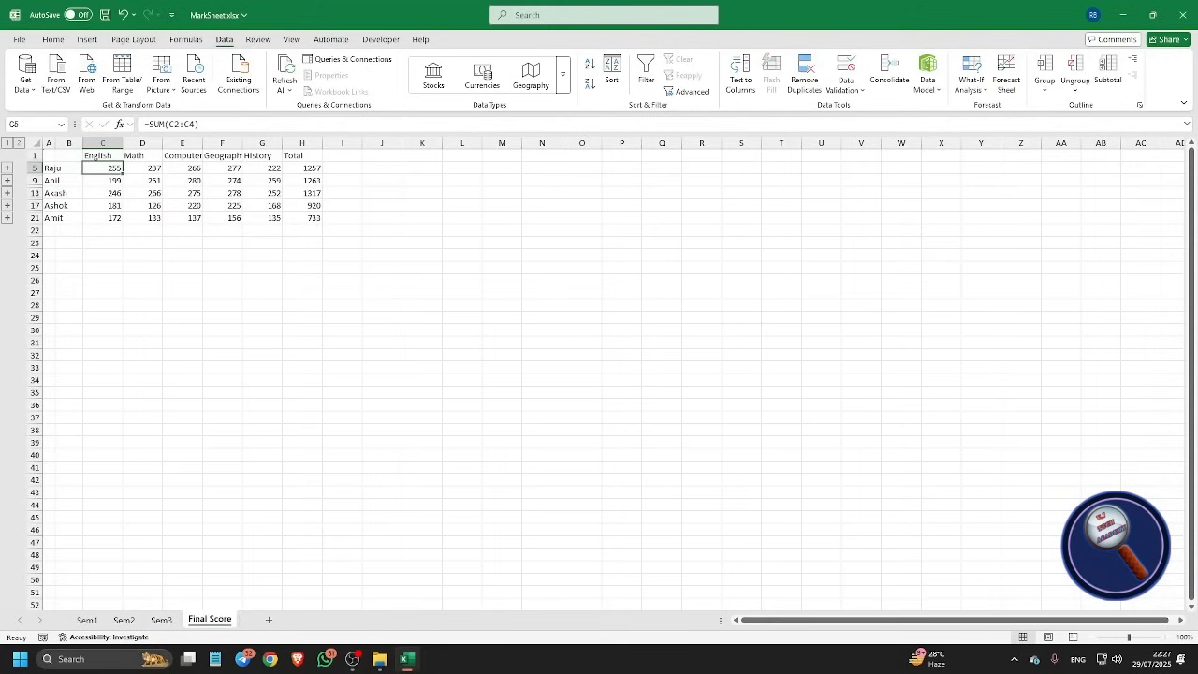
{"action": "key", "text": "Right"}
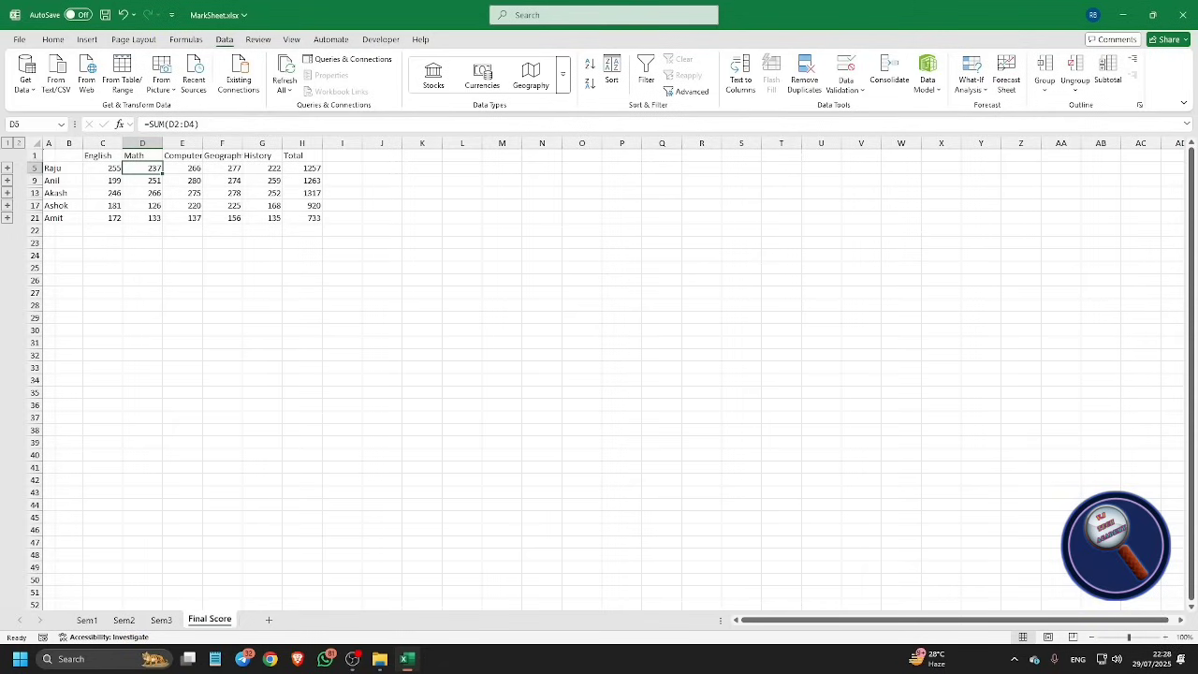
{"action": "key", "text": "Up"}
{"action": "key", "text": "Right"}
{"action": "key", "text": "Right"}
{"action": "key", "text": "Right"}
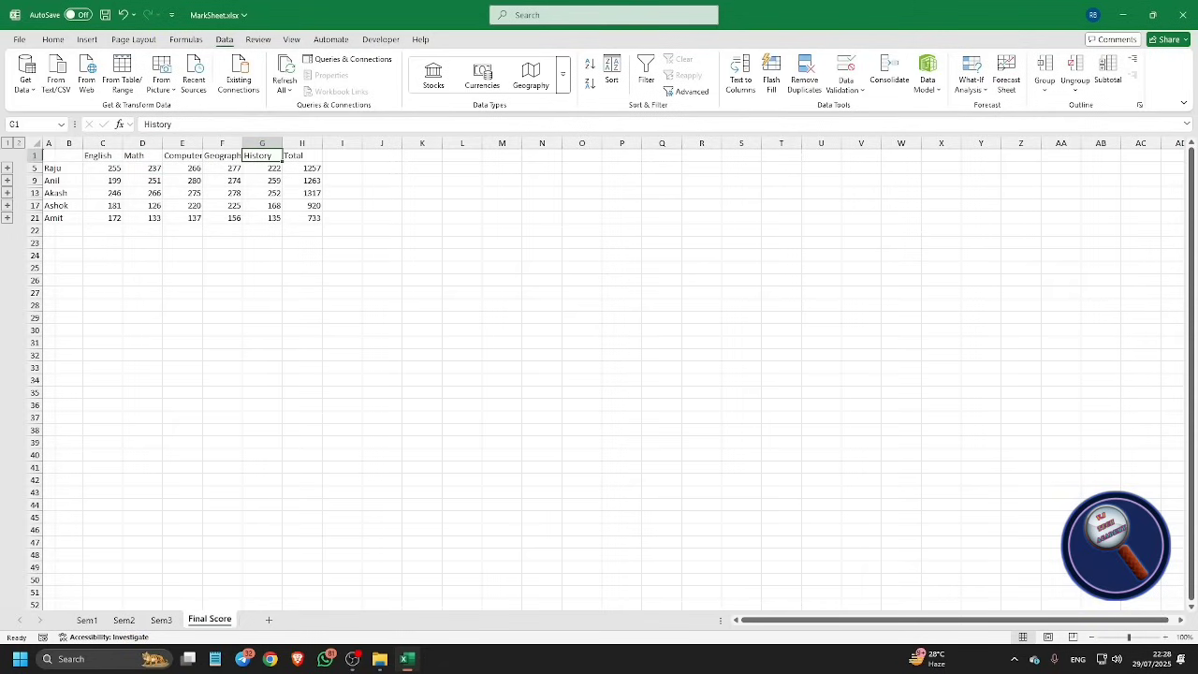
{"action": "key", "text": "Right"}
{"action": "key", "text": "Down"}
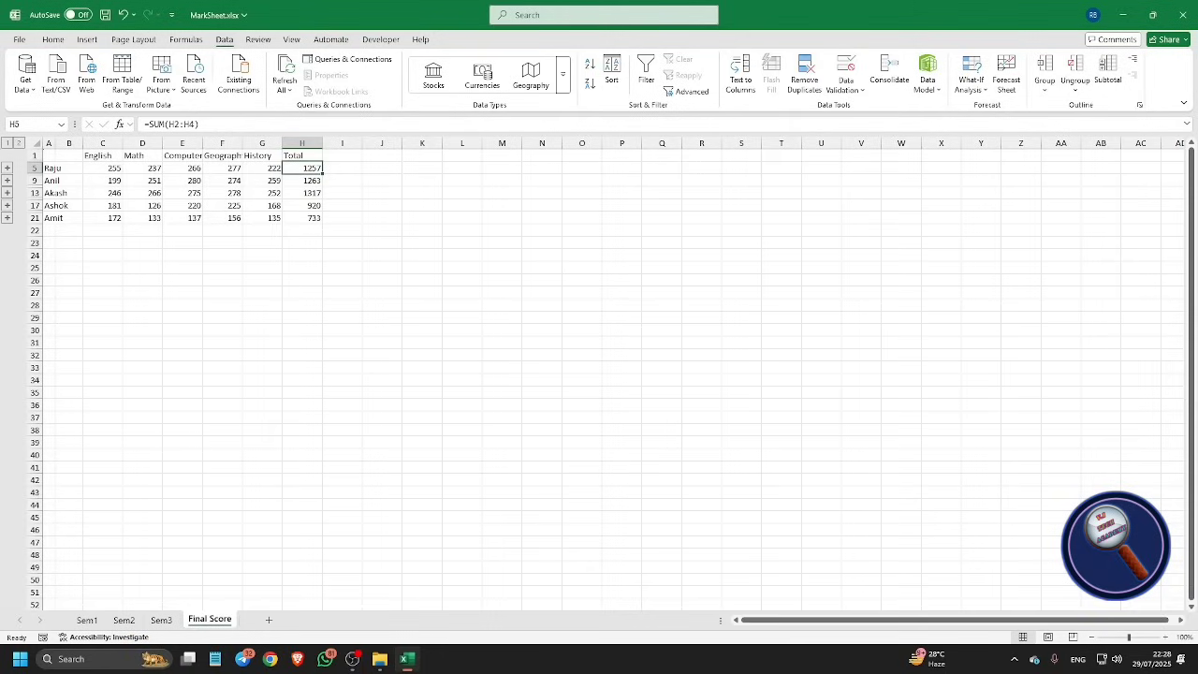
{"action": "key", "text": "Down"}
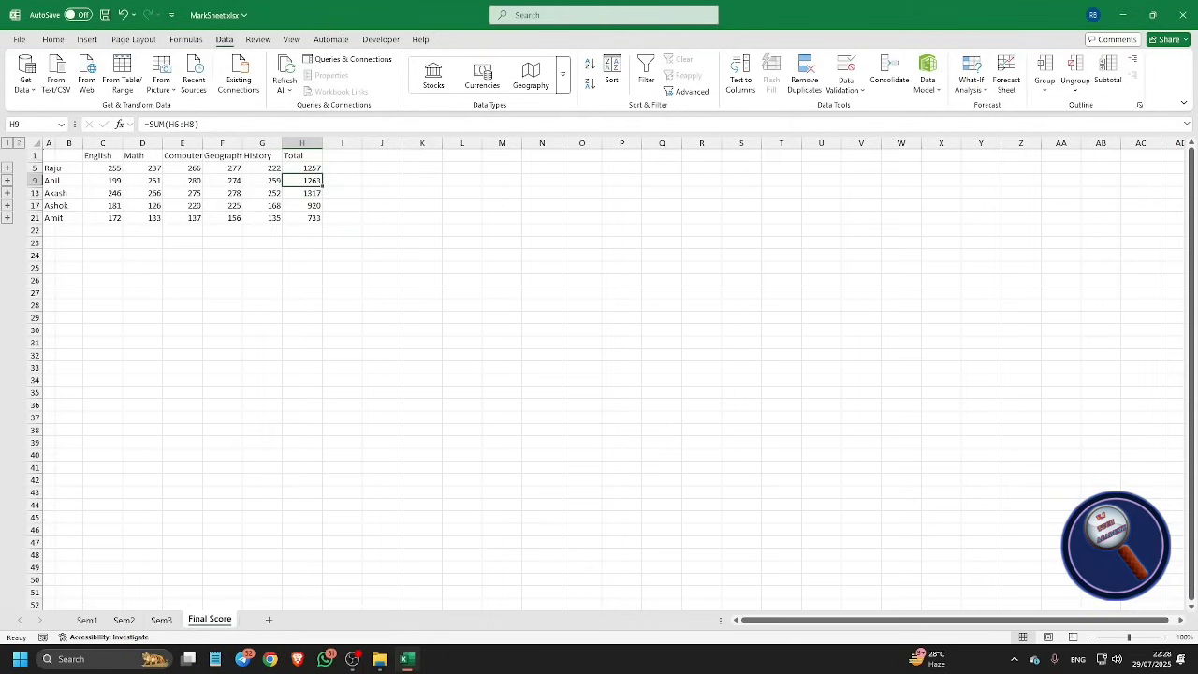
{"action": "key", "text": "Down"}
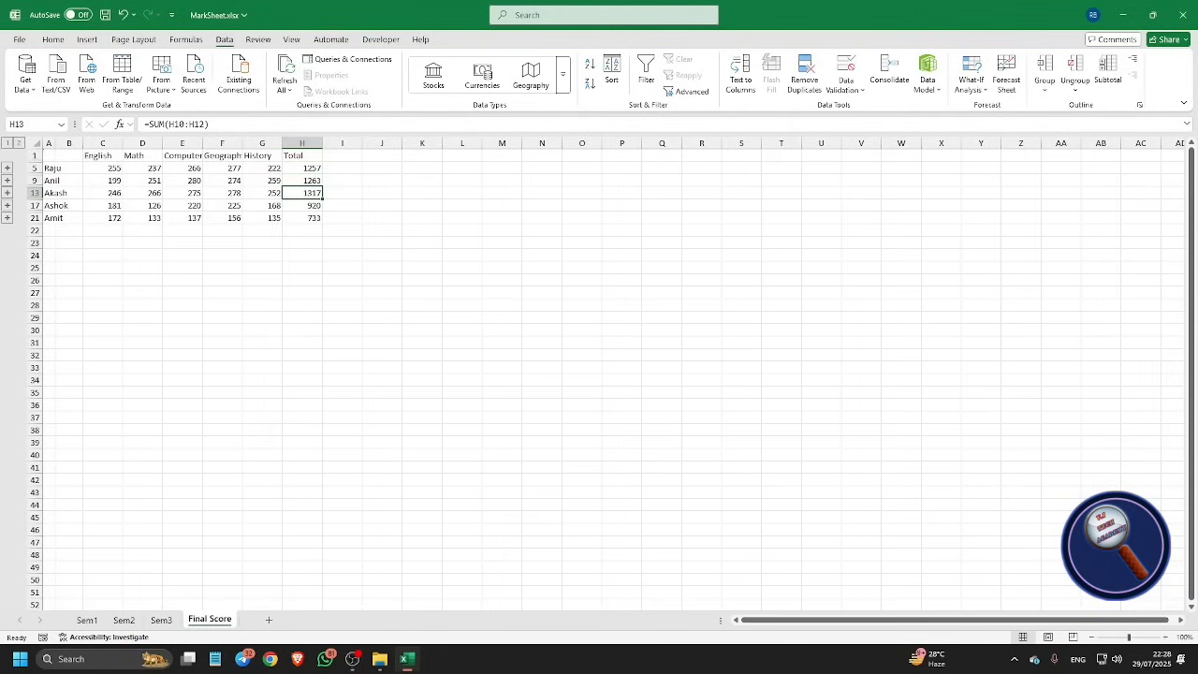
{"action": "key", "text": "Down"}
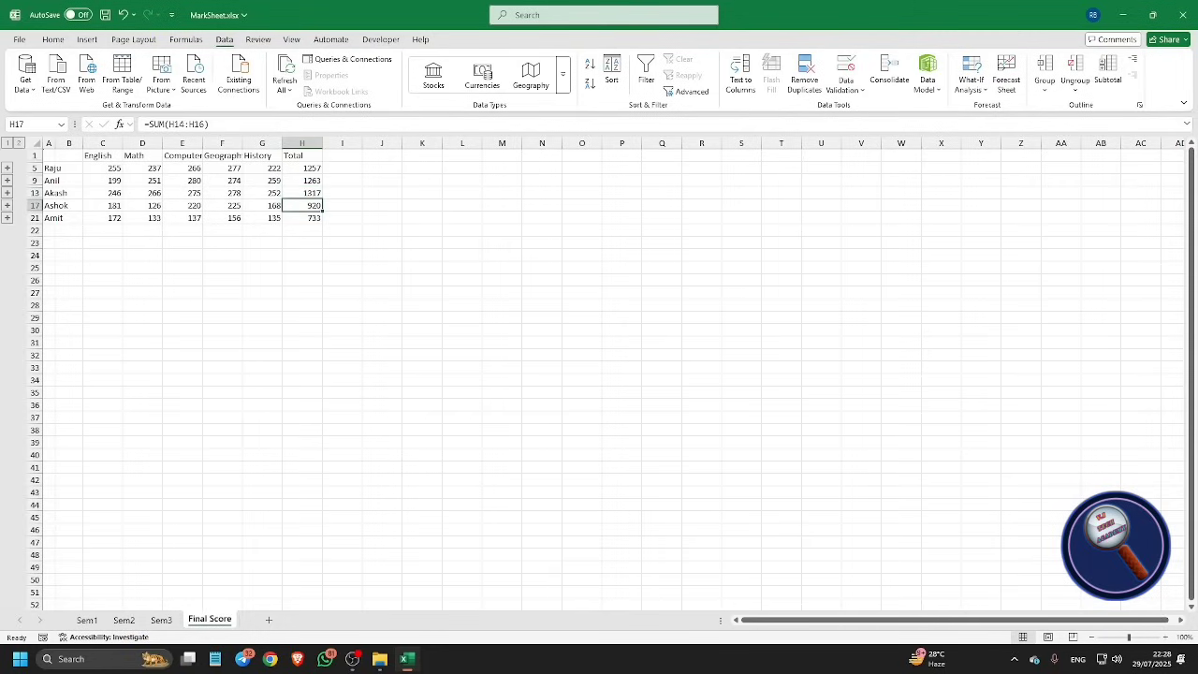
{"action": "key", "text": "Down"}
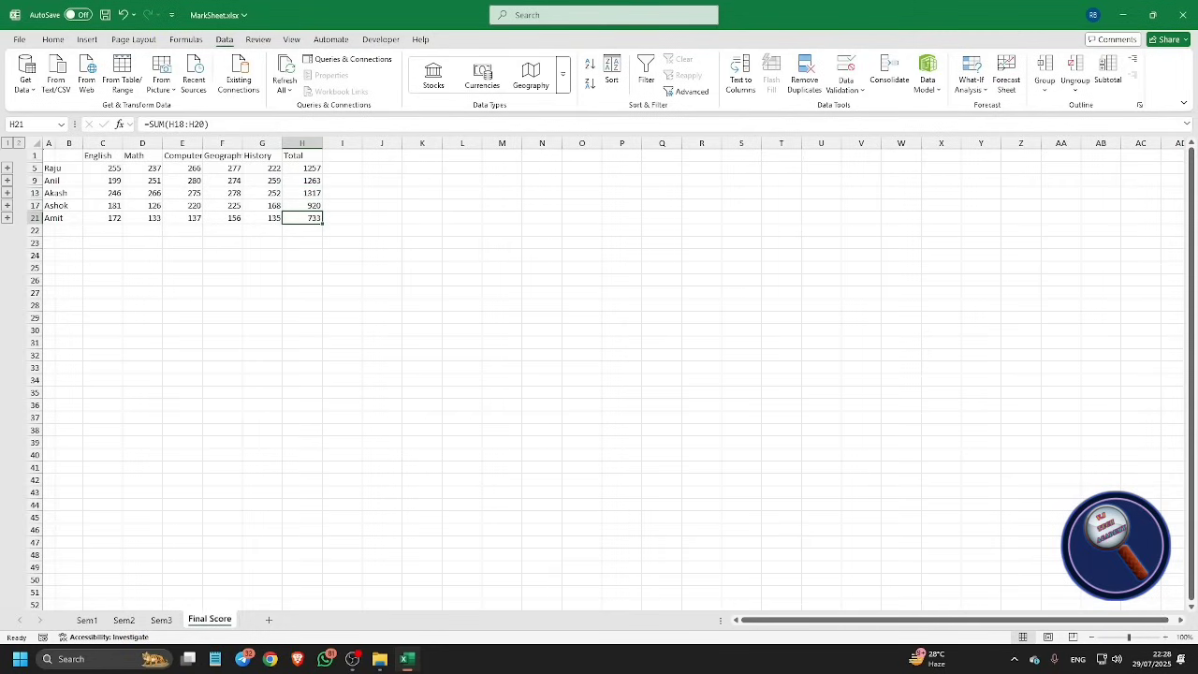